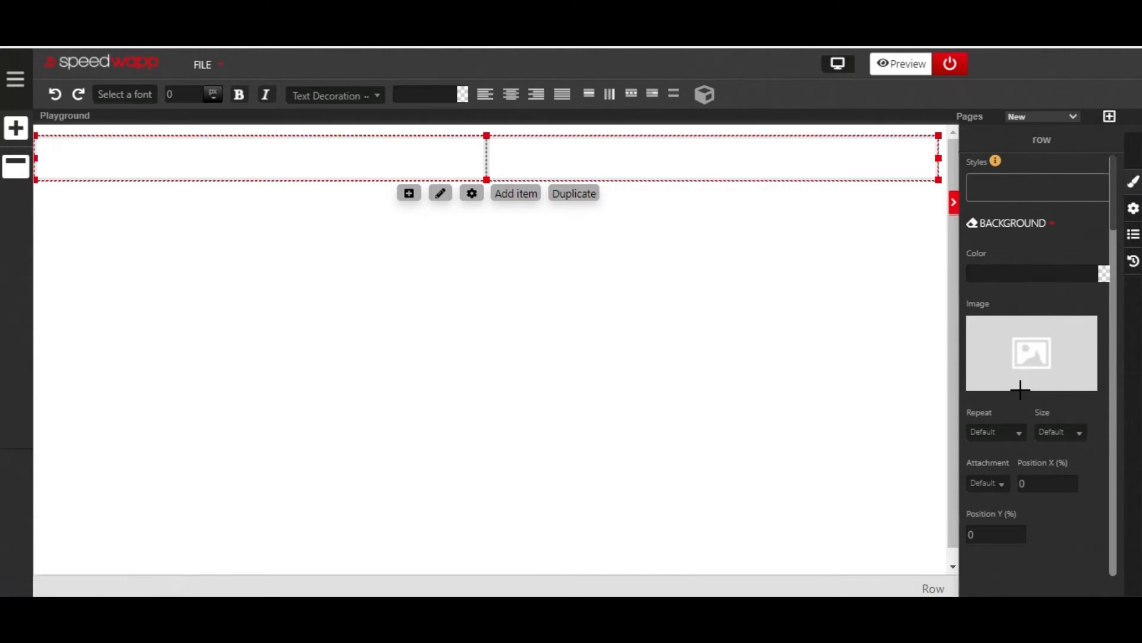
- Set the two-column row's background image to About-2.jpg from the computer's Downloads folder
scroll(1020, 389, down, 2)
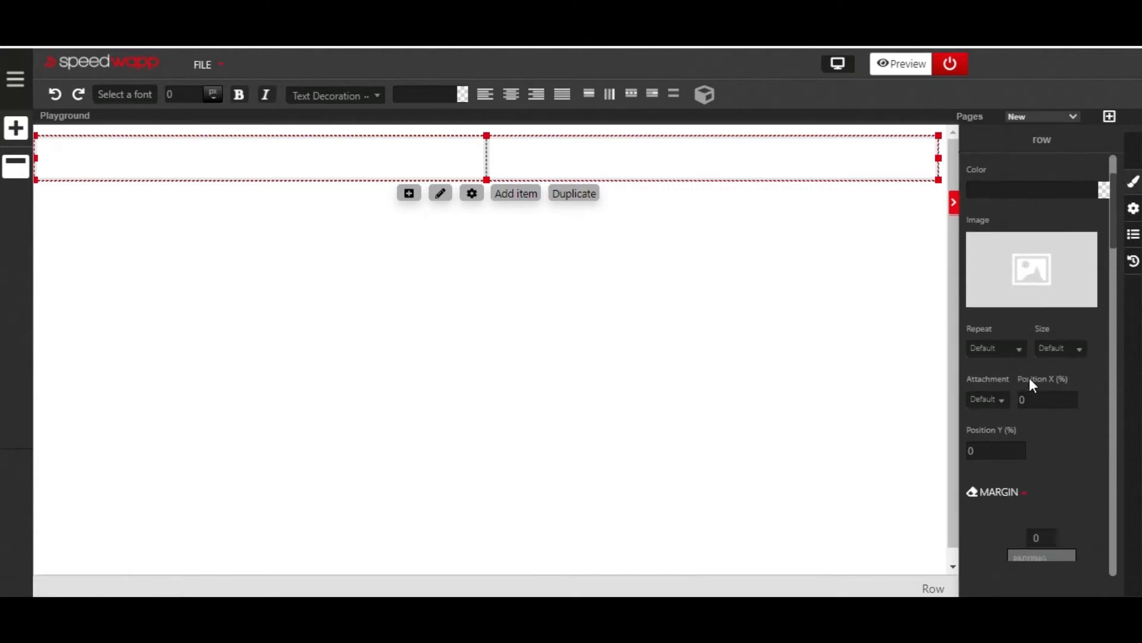
click(1034, 263)
click(608, 434)
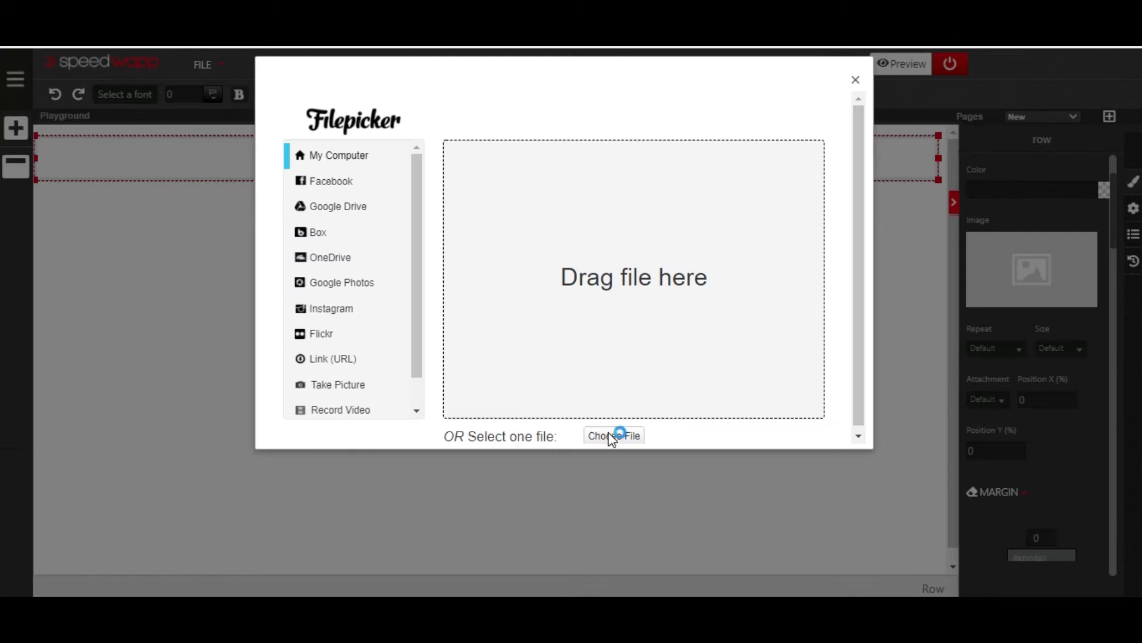
click(227, 140)
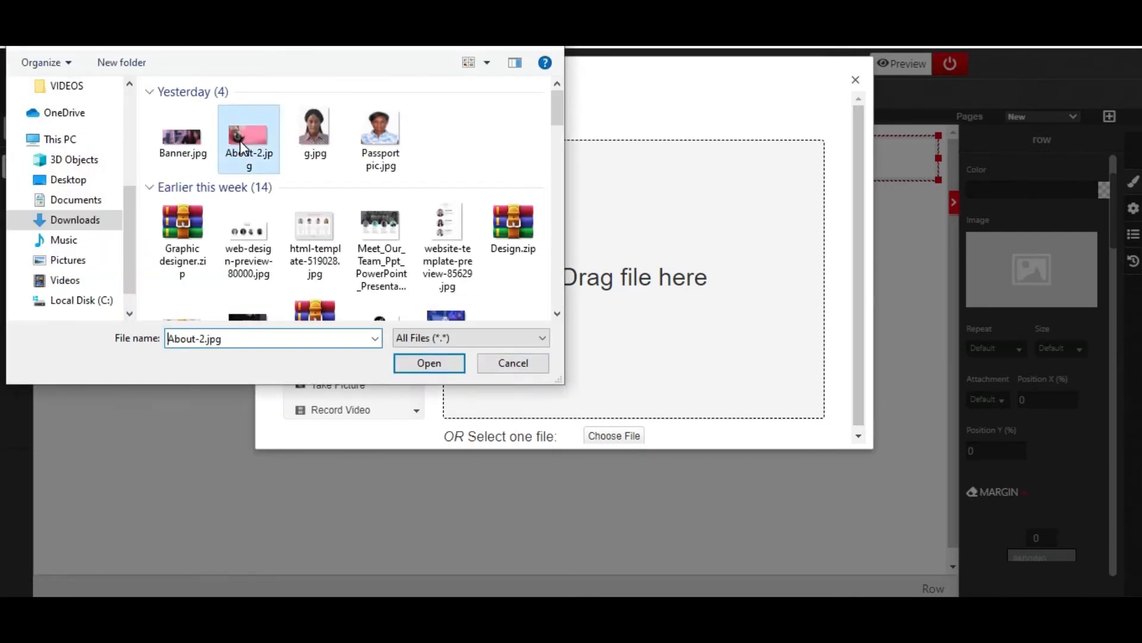
click(441, 363)
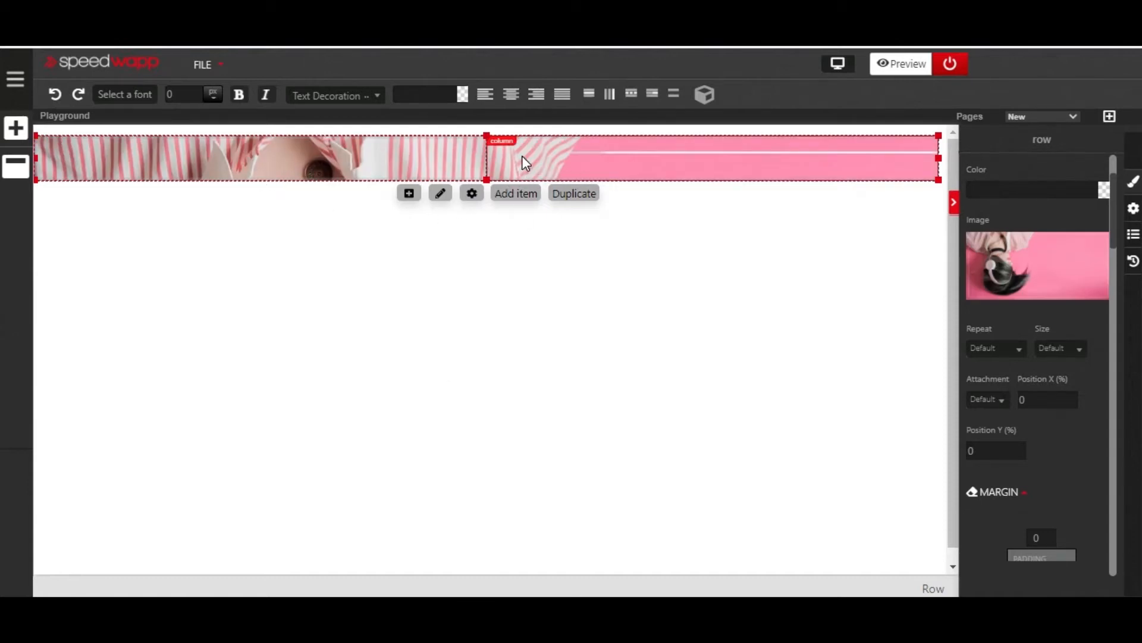
click(612, 298)
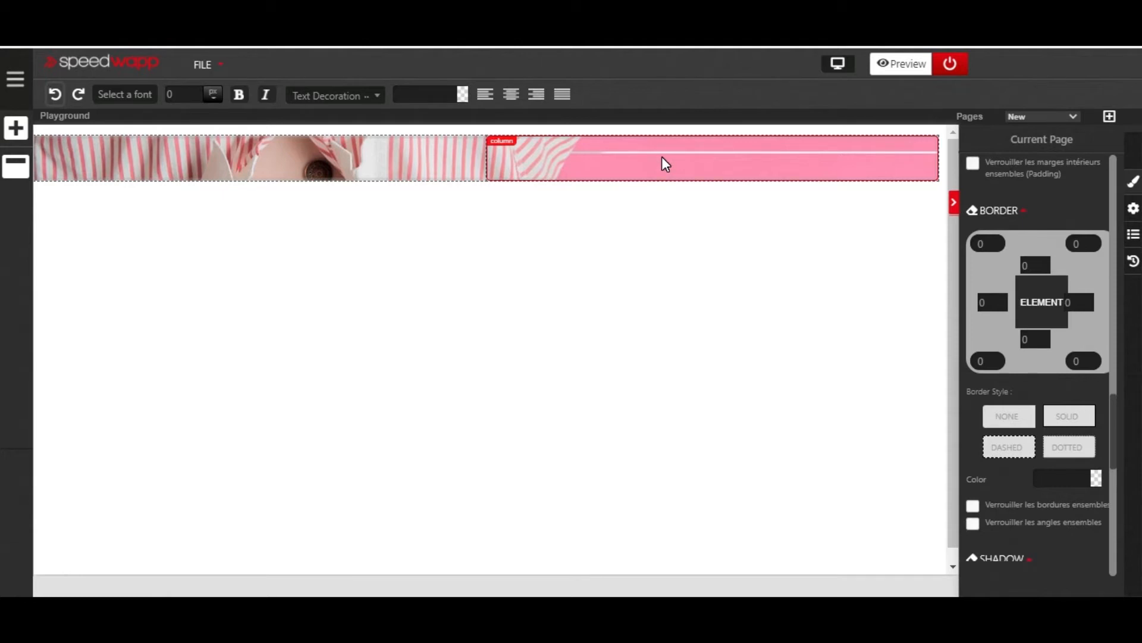
- Add a Heading 1 to the row's second column and place a paragraph directly below it
click(18, 137)
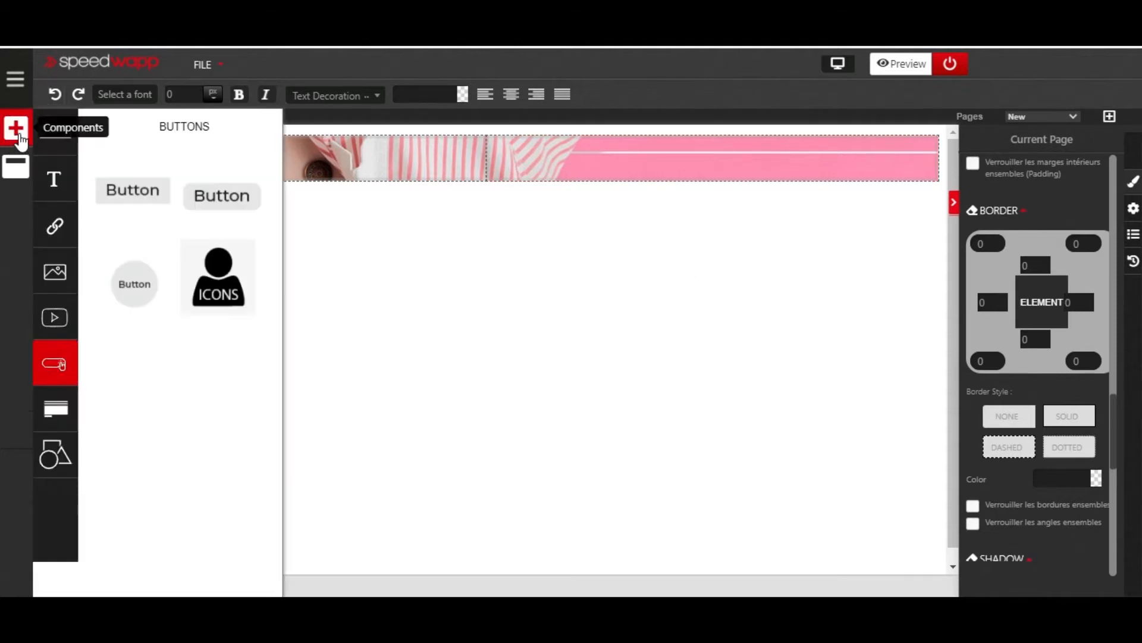
click(44, 217)
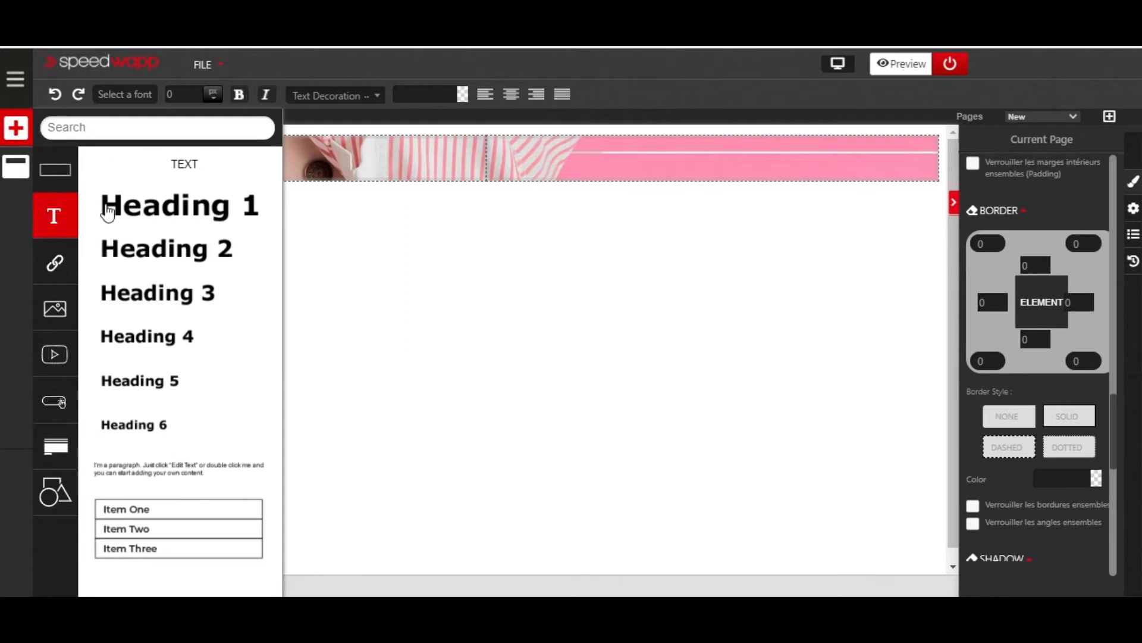
drag(140, 204, 593, 166)
click(23, 136)
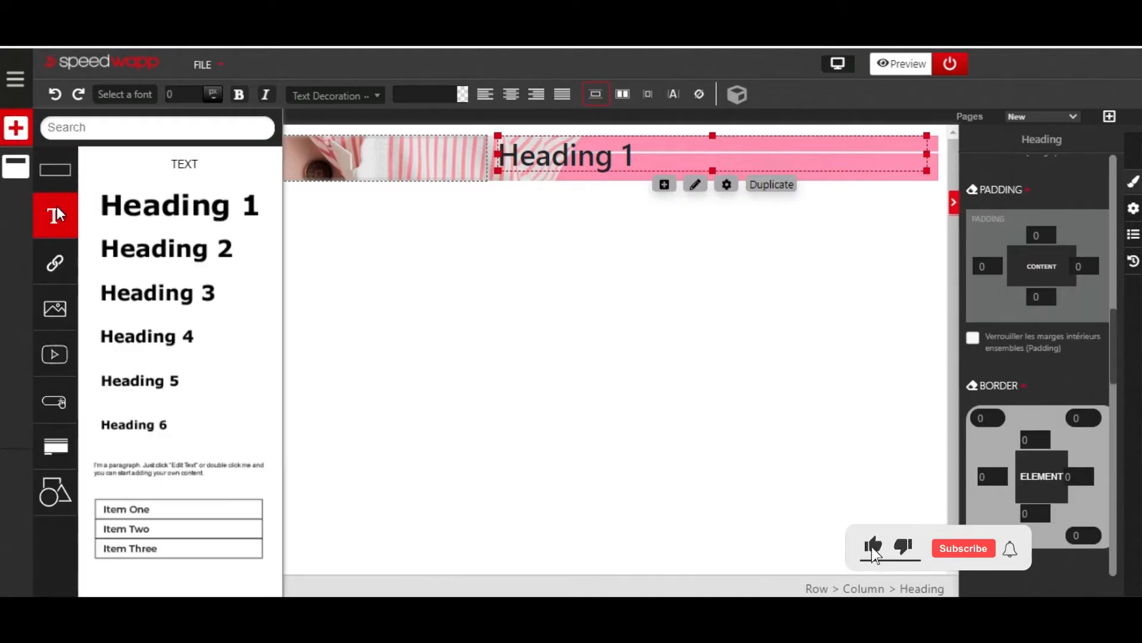
drag(178, 468, 598, 292)
drag(652, 228, 704, 188)
- Add a square-cornered button below the paragraph and center the second column's contents
click(16, 128)
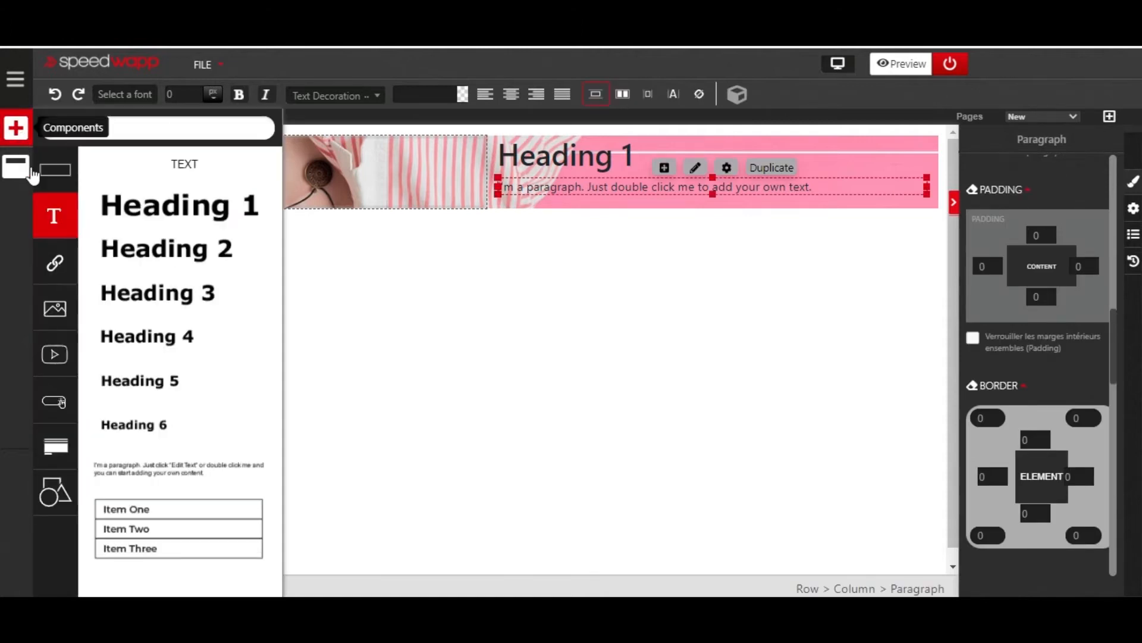
click(70, 416)
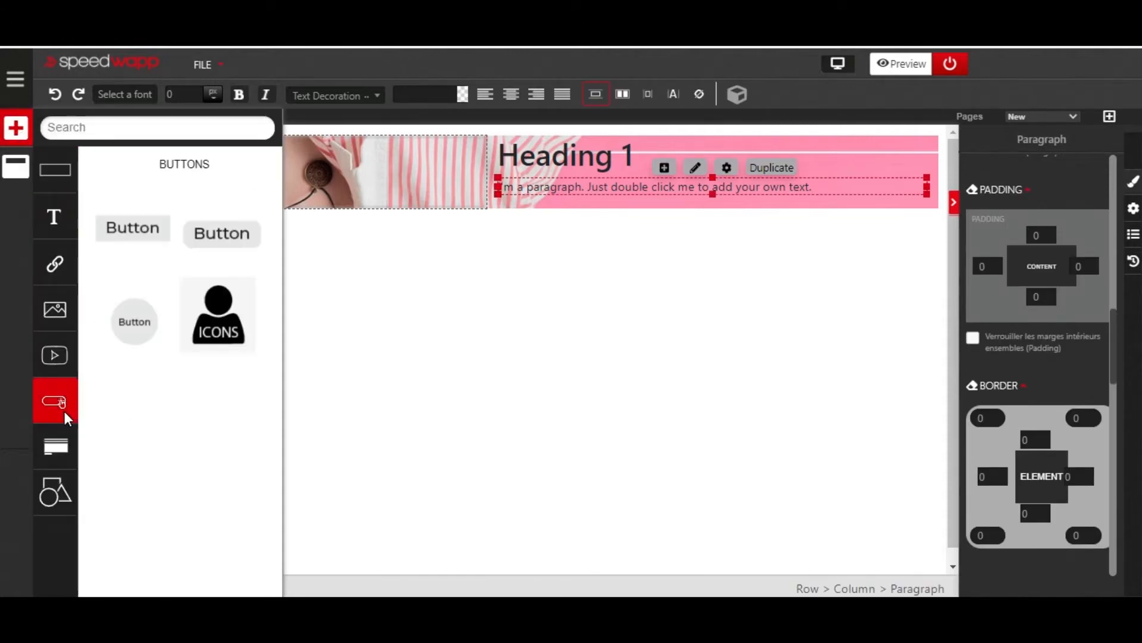
drag(159, 224, 559, 214)
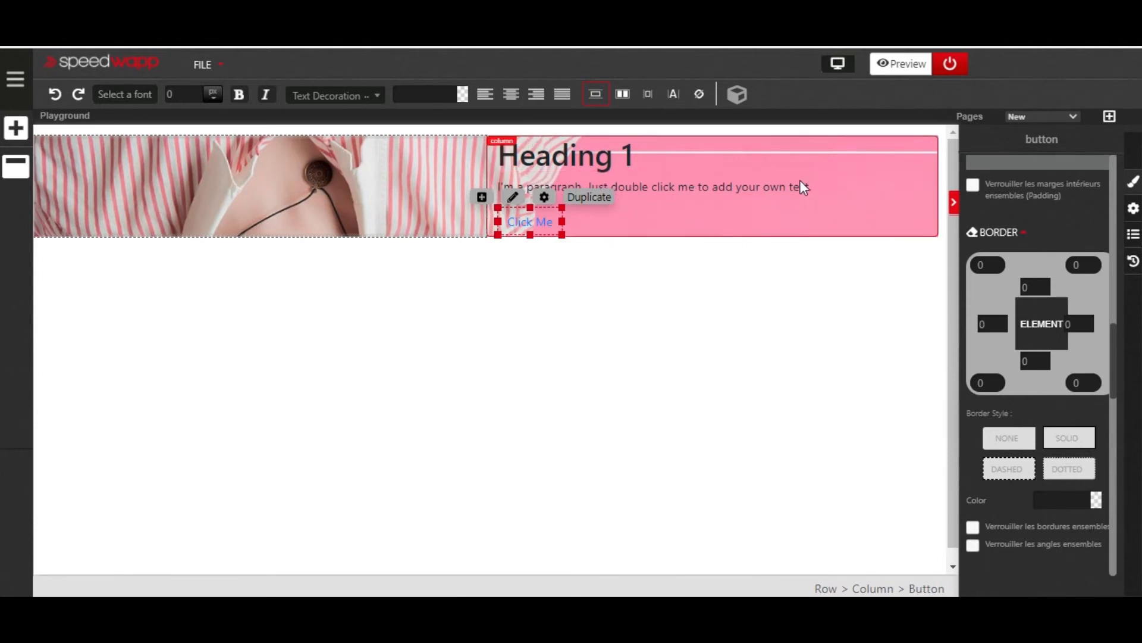
click(890, 216)
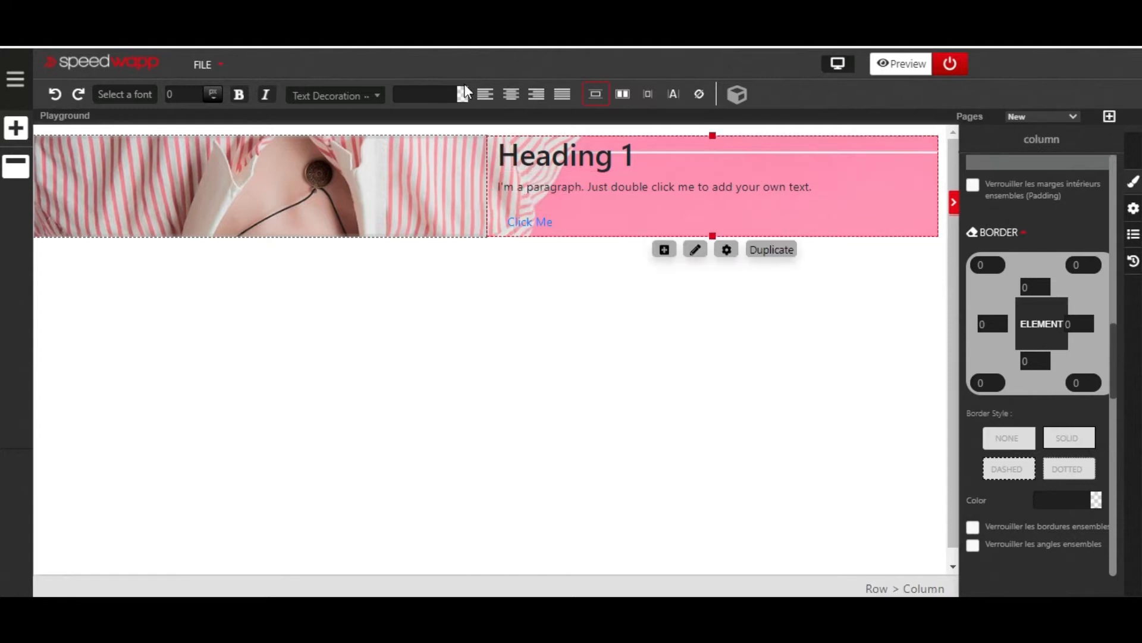
click(512, 96)
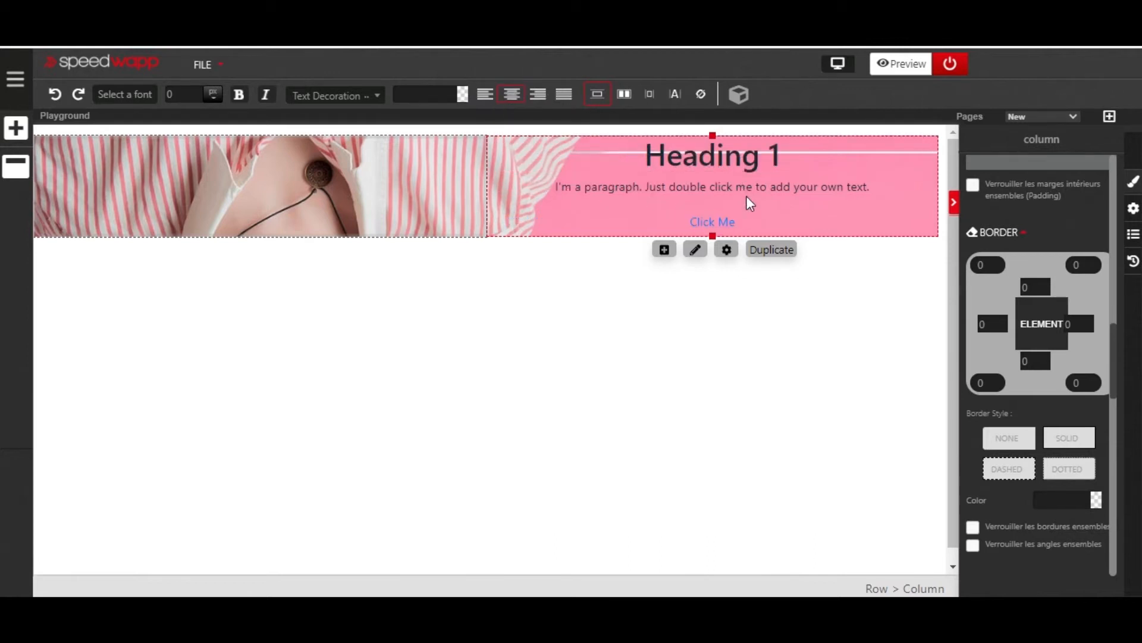
- Retitle the heading "About Us" and replace the paragraph with text beginning "Your About Us page should be Informative" and ending "Include a unique value proposition"
double_click(731, 158)
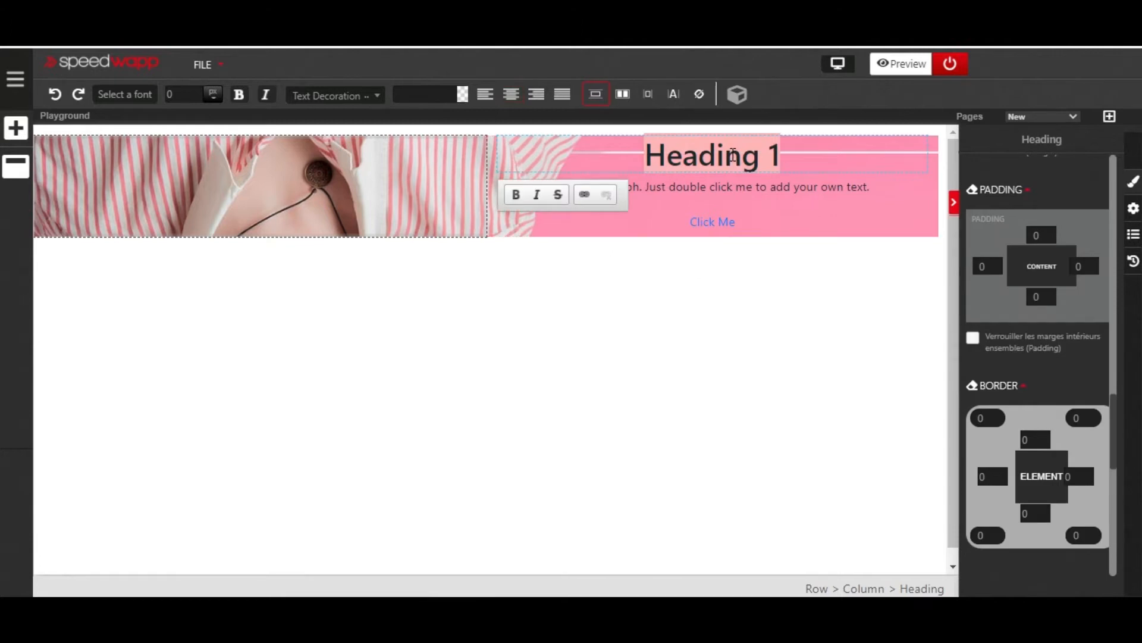
key(BackSpace)
text(A)
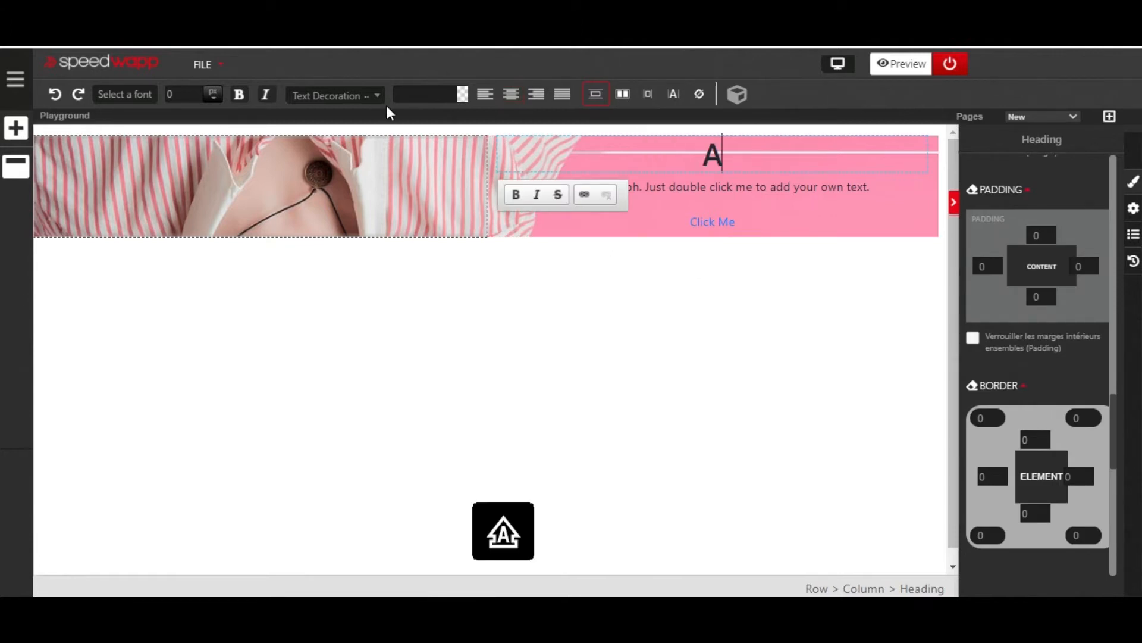
text(bout )
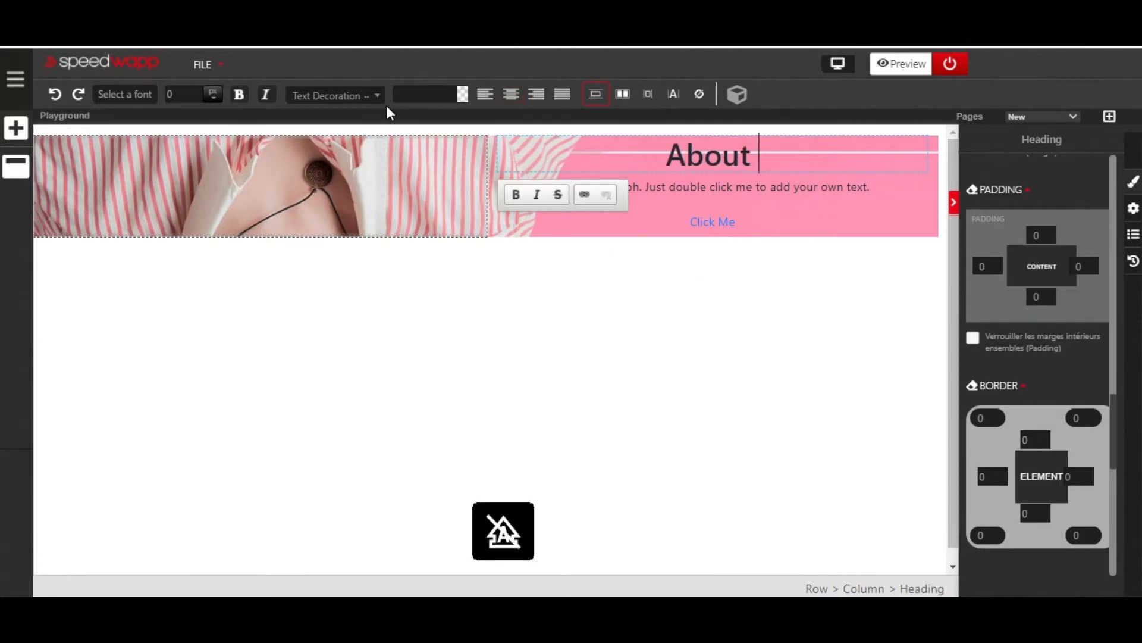
text(Us)
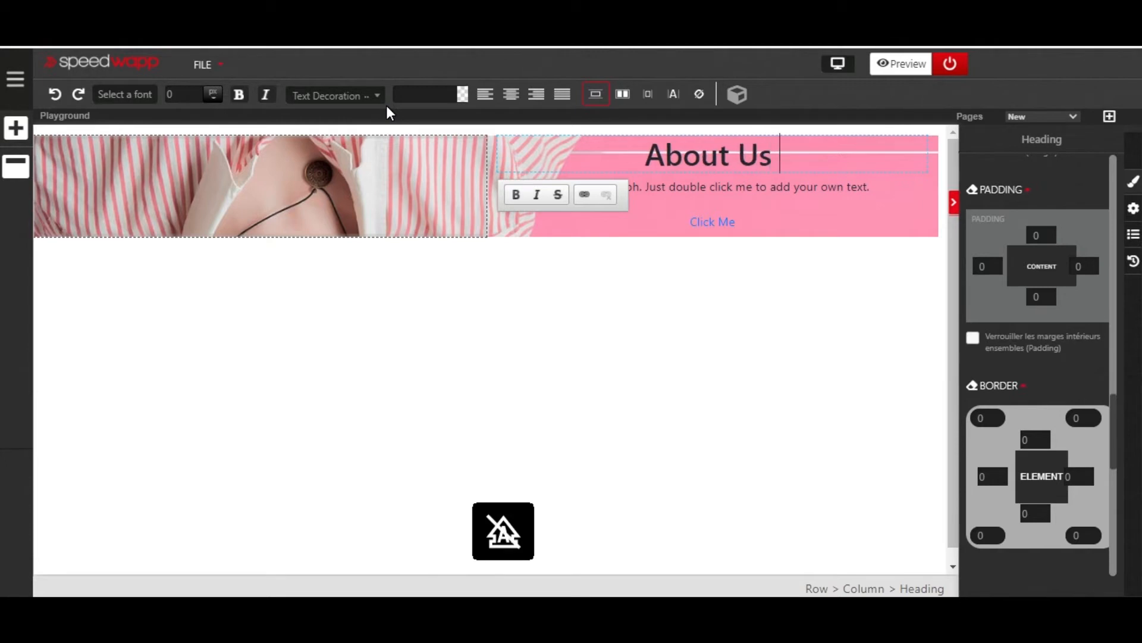
double_click(789, 181)
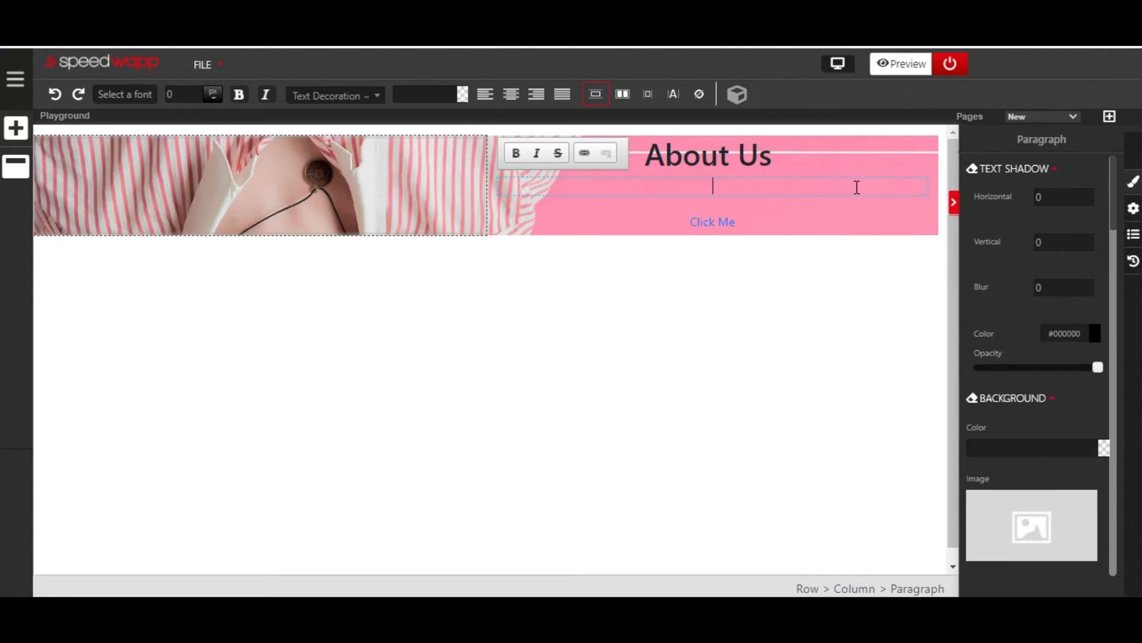
text(Your About Us page should be Informative. It doesn't always have to tell your whole story, but it should at least provide people with an idea of what the company does, share what's happening behind the scenes, Include a unique value proposition.)
- Change the label of the button below the paragraph to "READ"
click(718, 274)
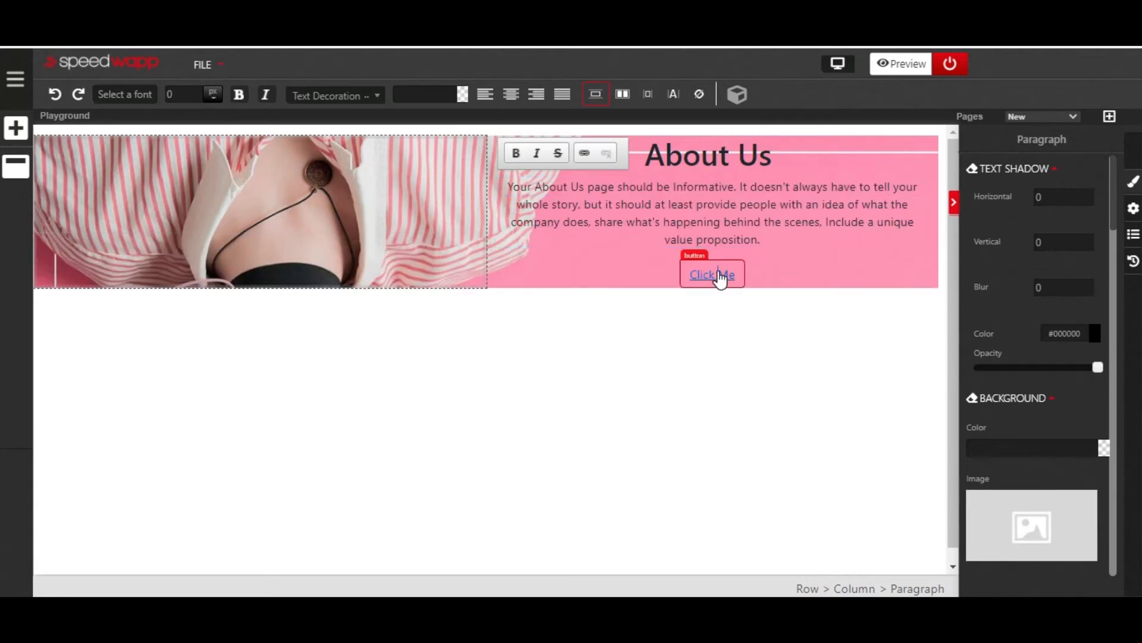
triple_click(719, 274)
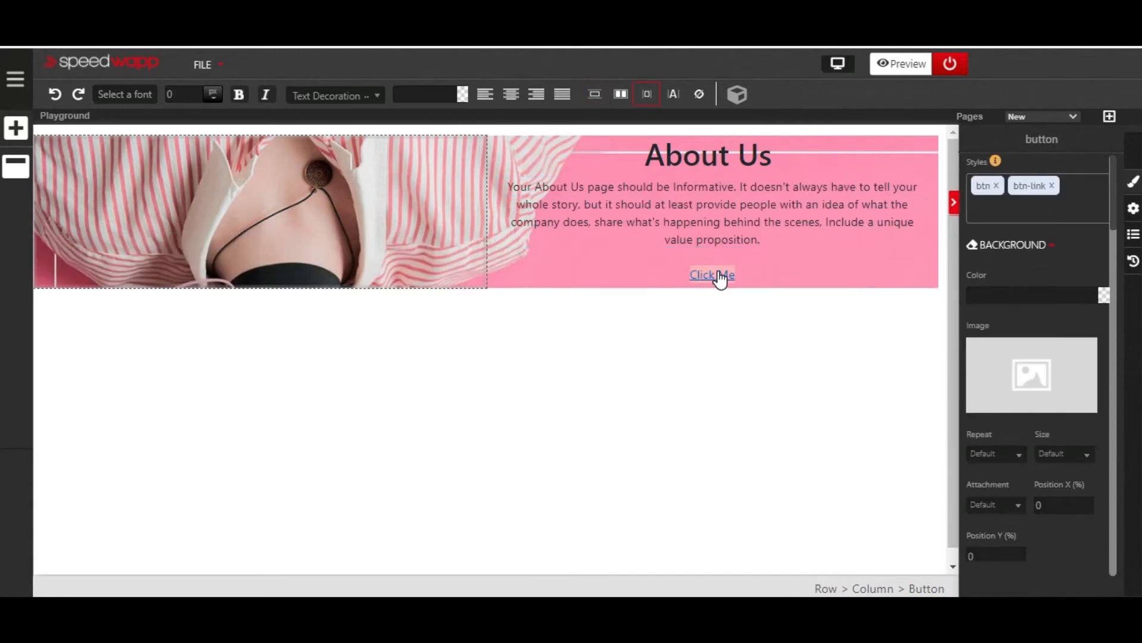
key(BackSpace)
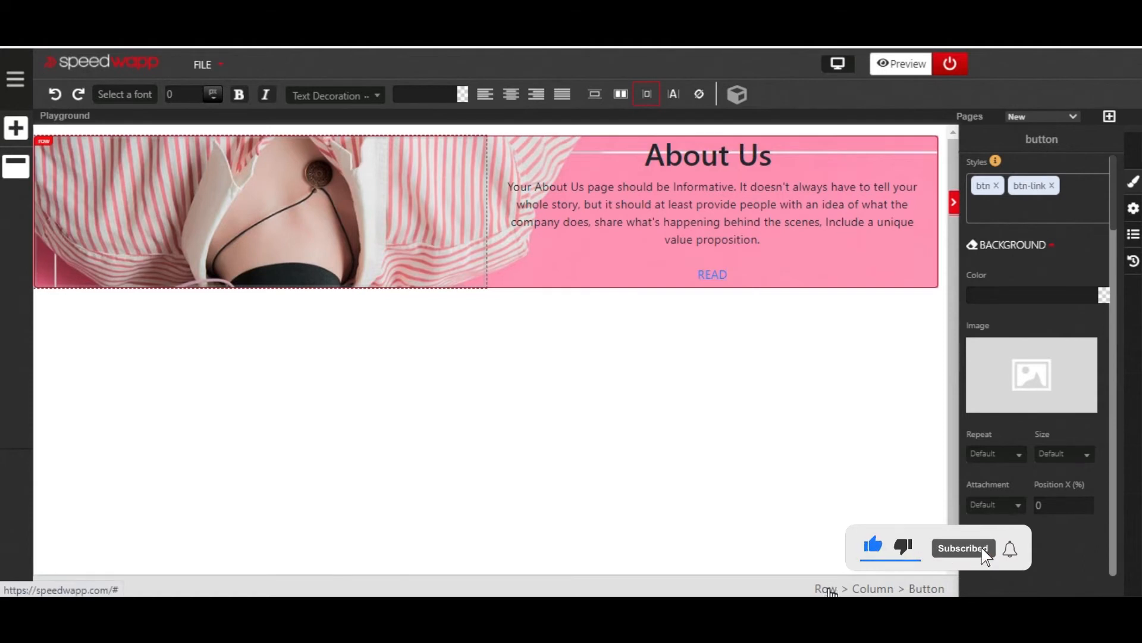
- Stretch the row's height downward until it nearly fills the visible canvas, showing more of the background image
click(831, 590)
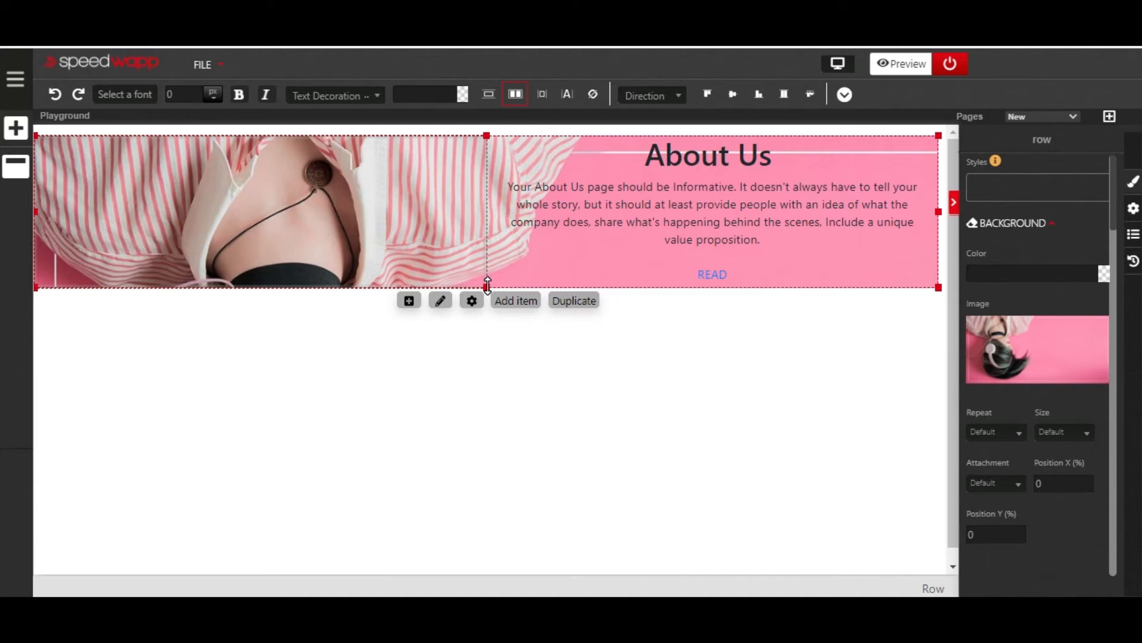
drag(487, 285, 492, 335)
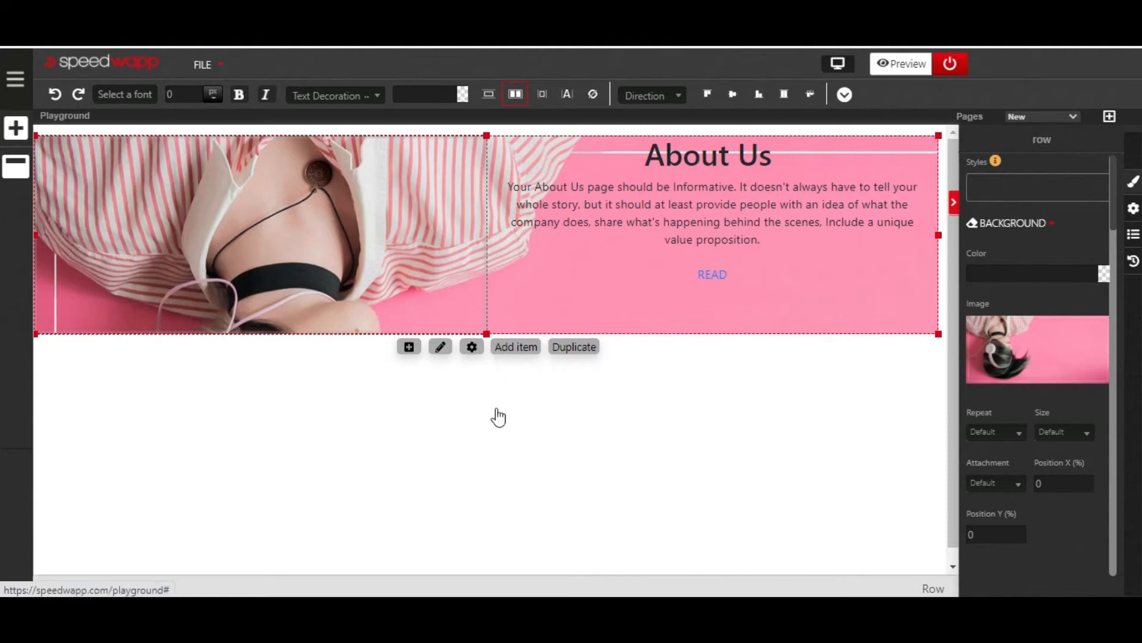
drag(506, 471, 521, 558)
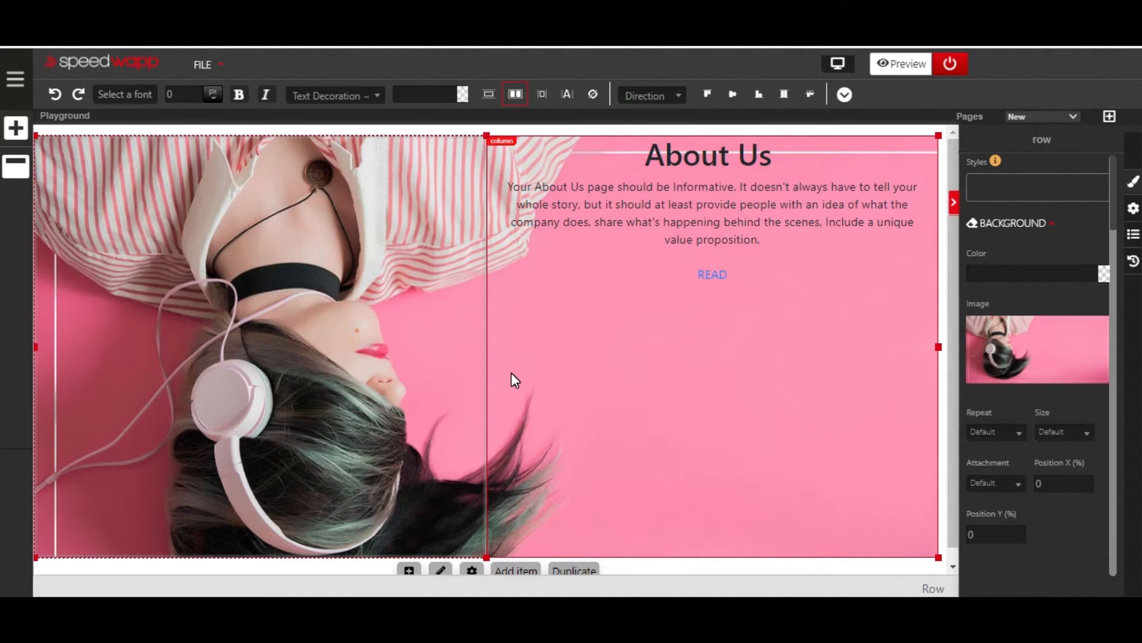
- Try setting the size of the row's background image to Cover
scroll(519, 421, down, 1)
scroll(520, 420, up, 1)
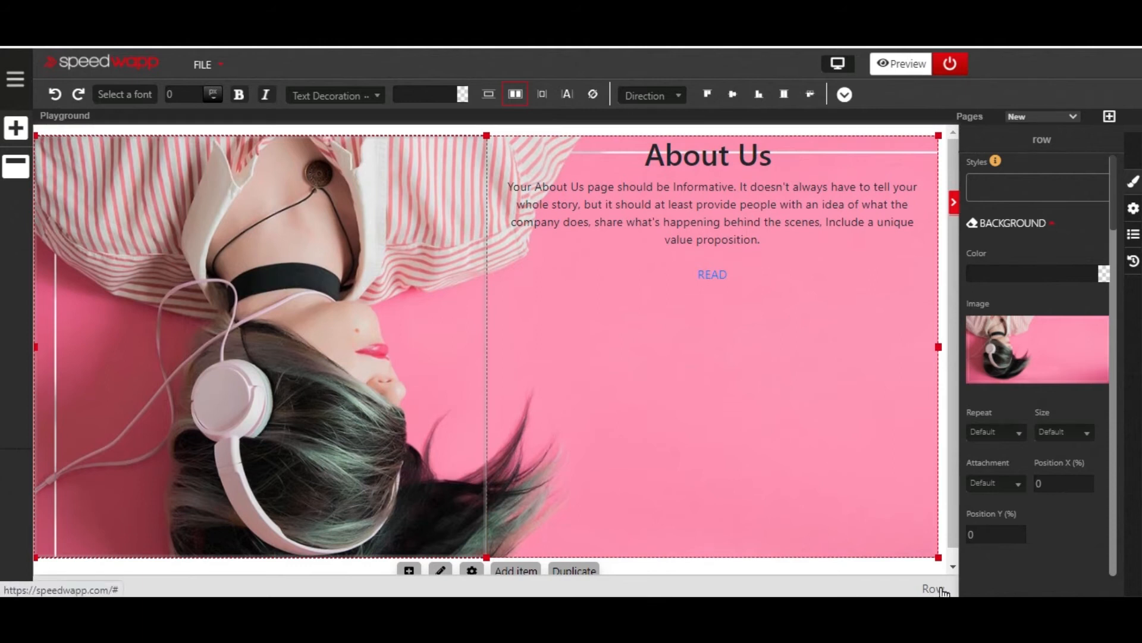
scroll(1079, 354, down, 2)
scroll(1079, 357, up, 2)
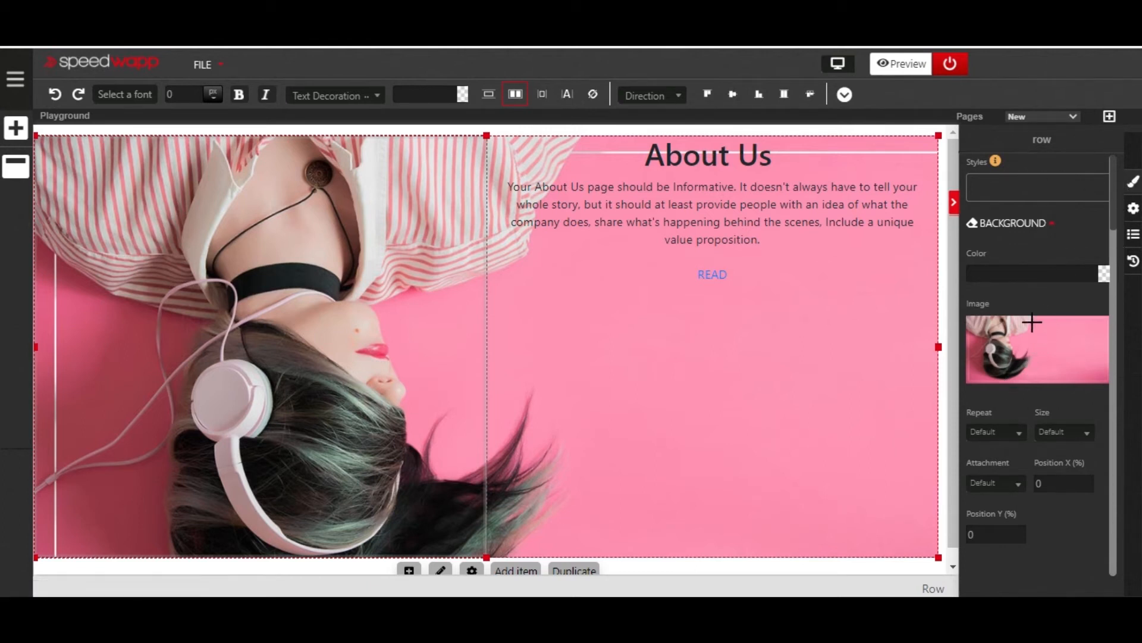
scroll(999, 446, down, 3)
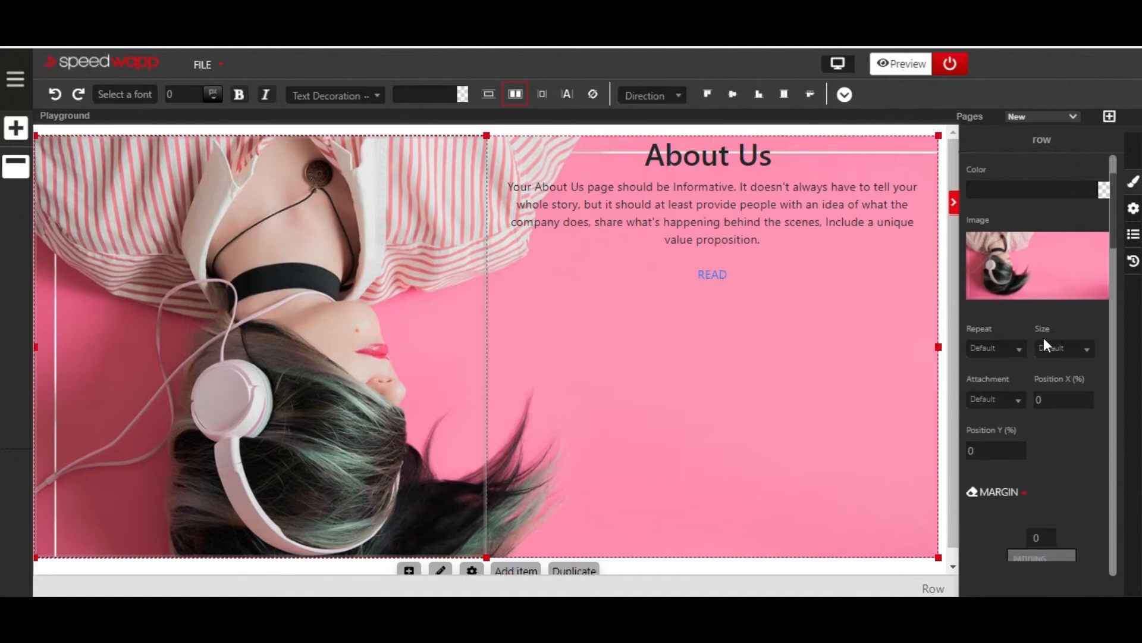
click(1087, 354)
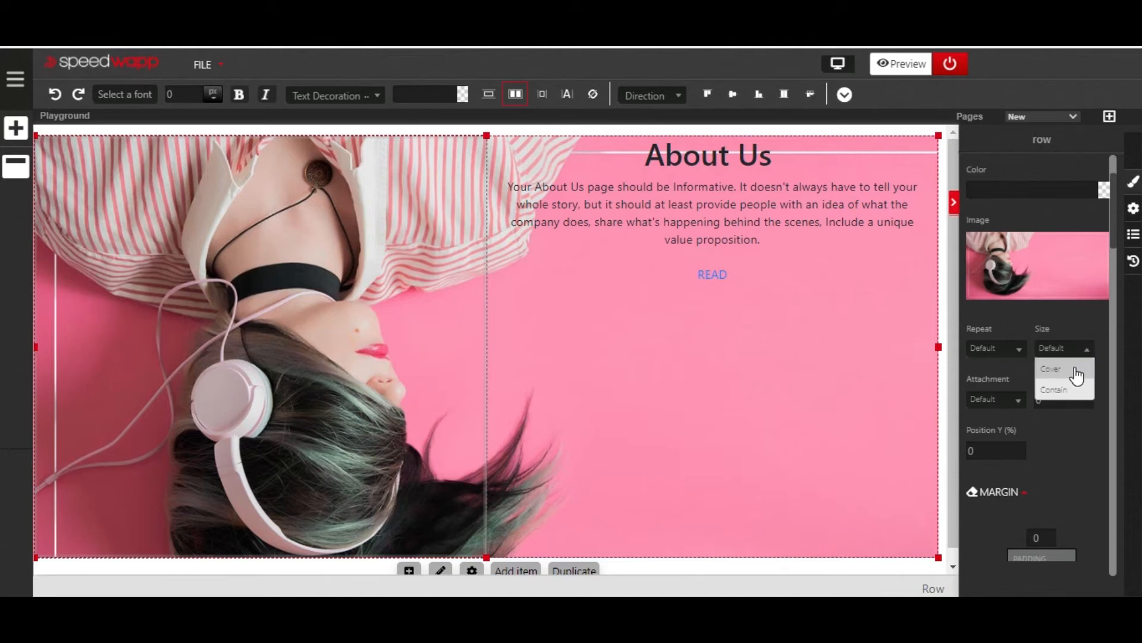
click(1074, 368)
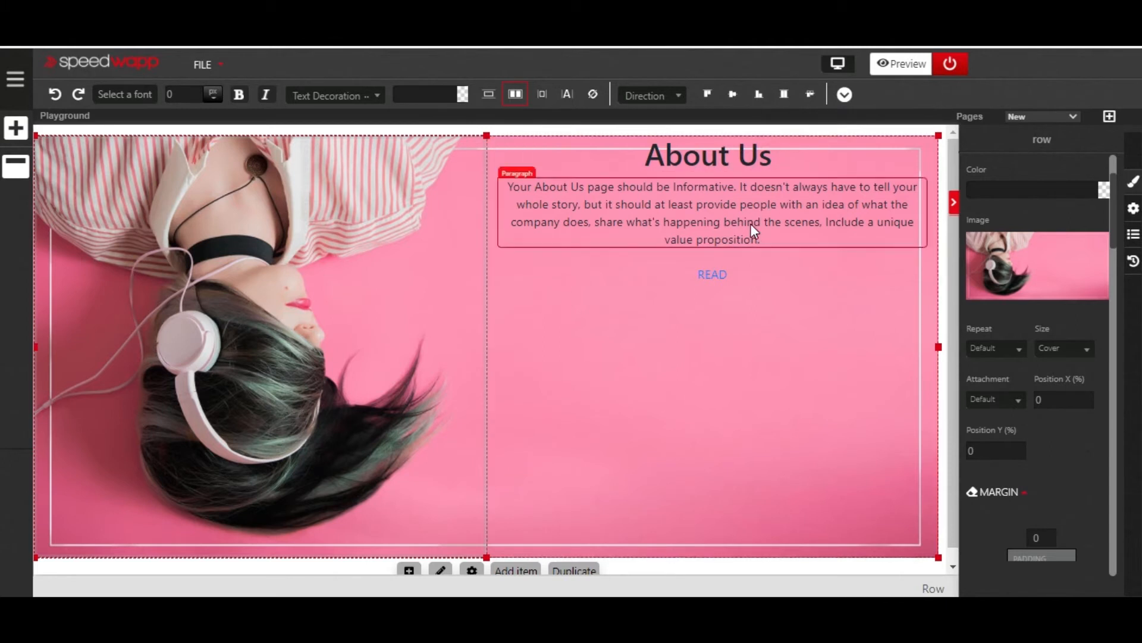
click(746, 255)
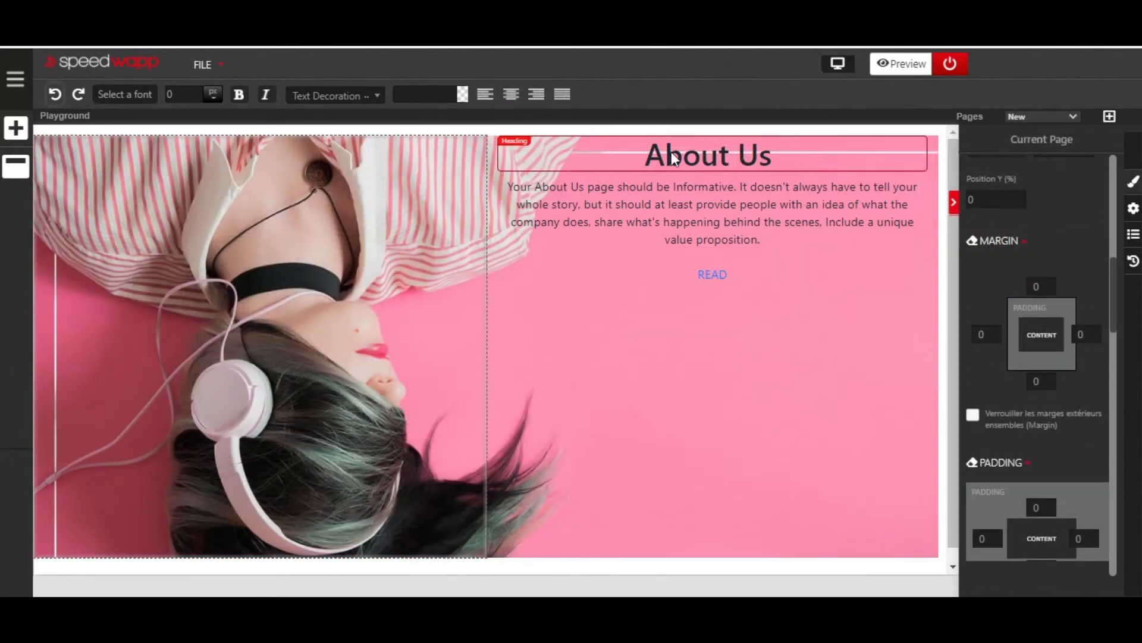
- Set the font color of the "About Us" heading to white
click(855, 153)
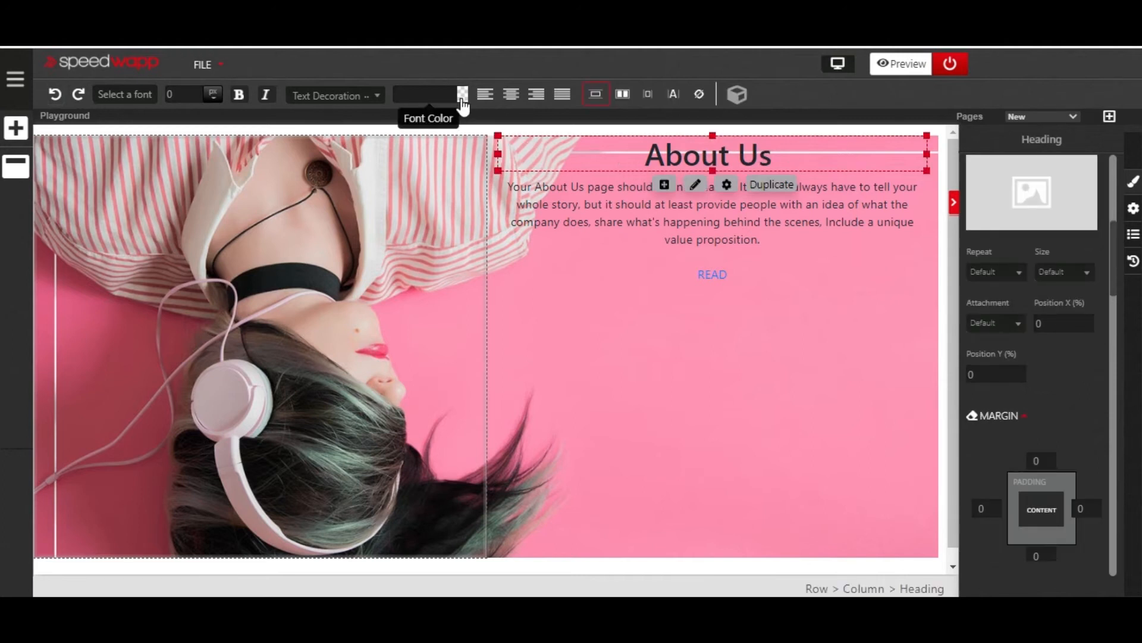
click(451, 95)
click(338, 119)
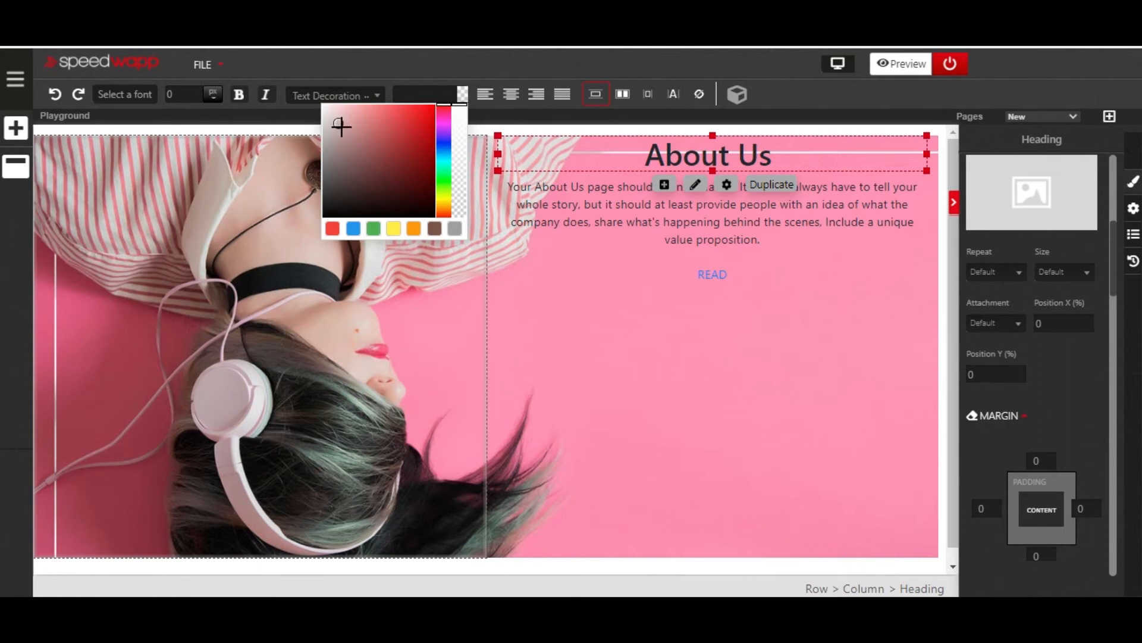
drag(379, 170, 314, 105)
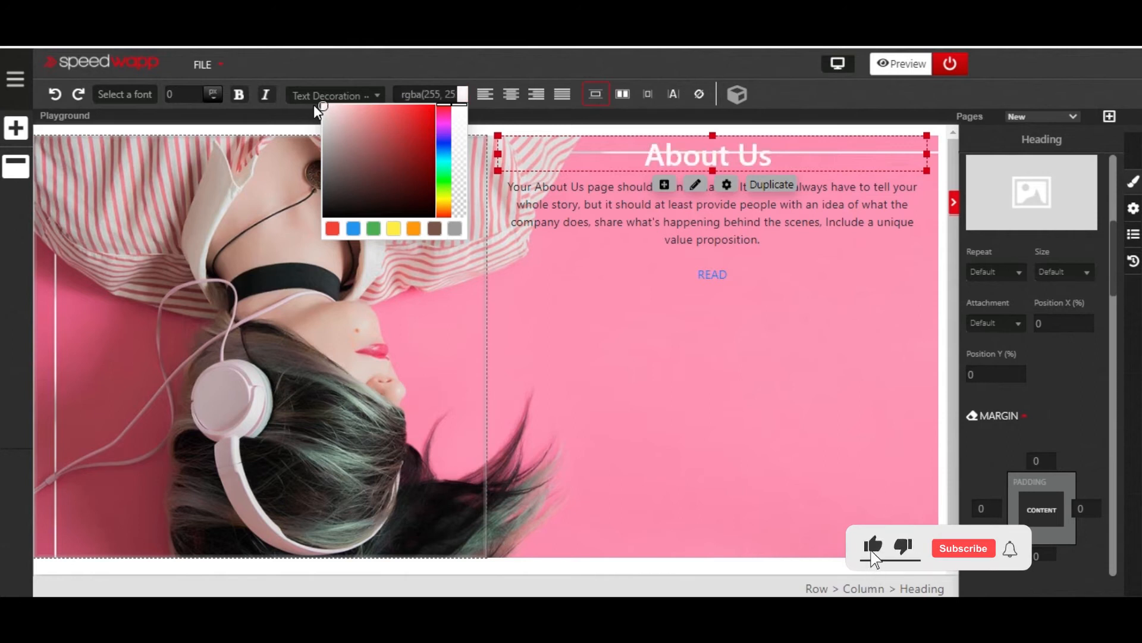
click(287, 69)
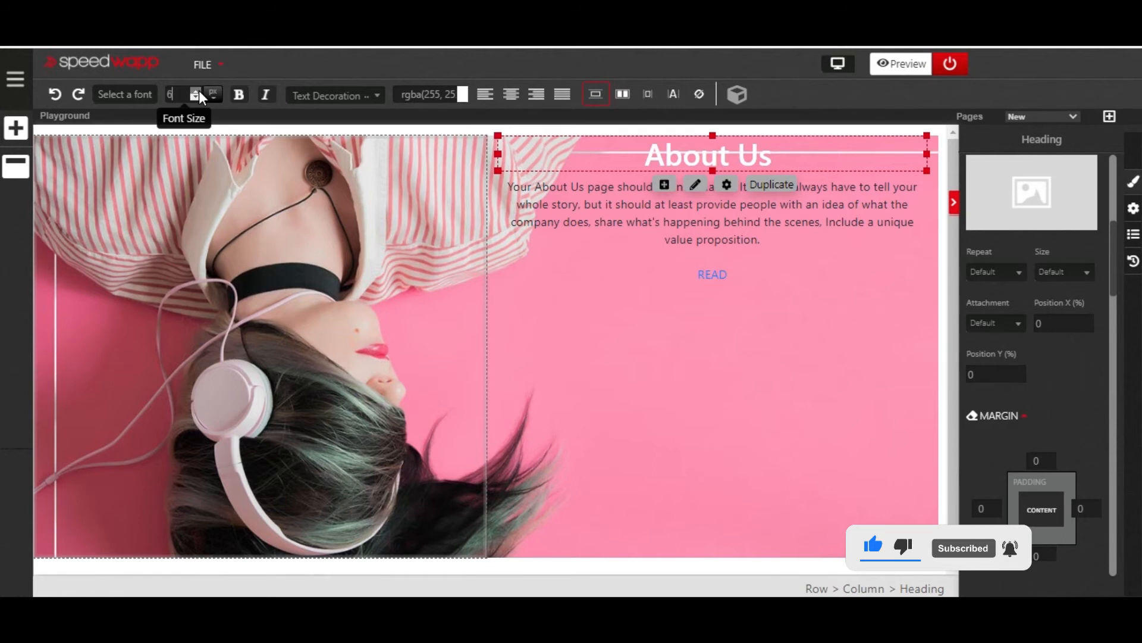
- Increase the font size of the "About Us" heading to 70 px
scroll(199, 91, up, 20)
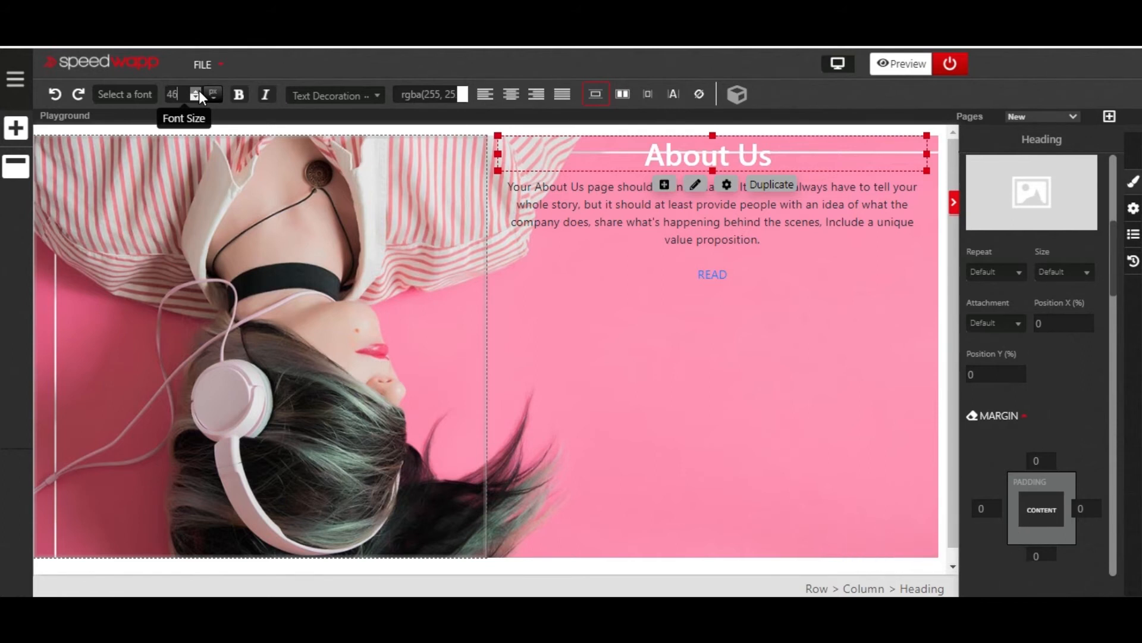
scroll(198, 91, up, 2)
scroll(199, 90, up, 2)
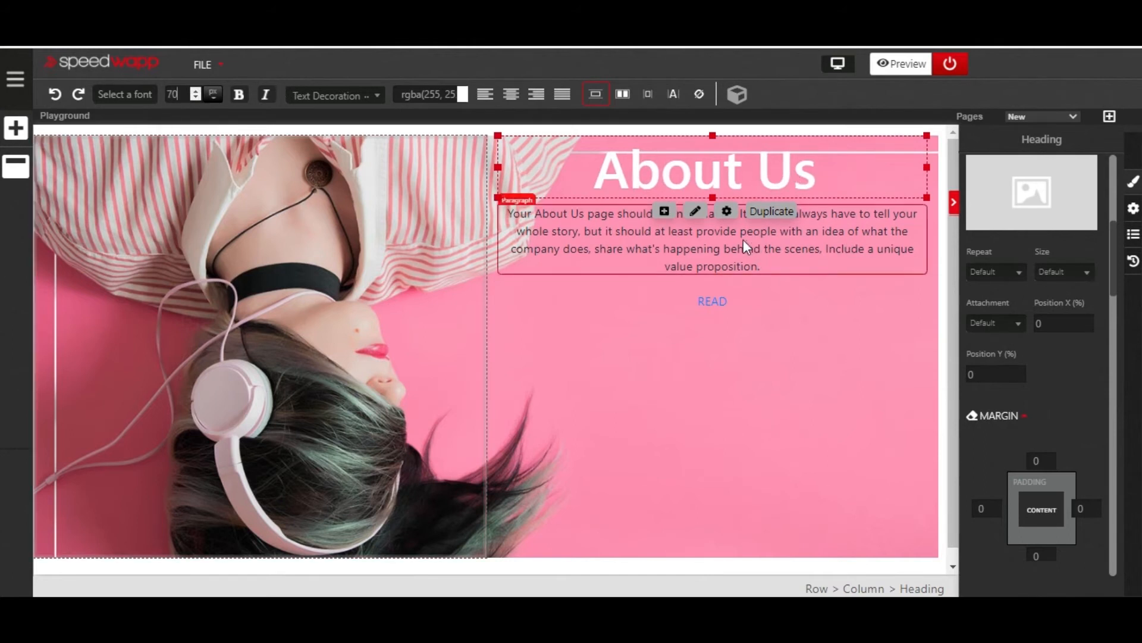
- Set the font size of the paragraph below the heading to 20 px
click(568, 233)
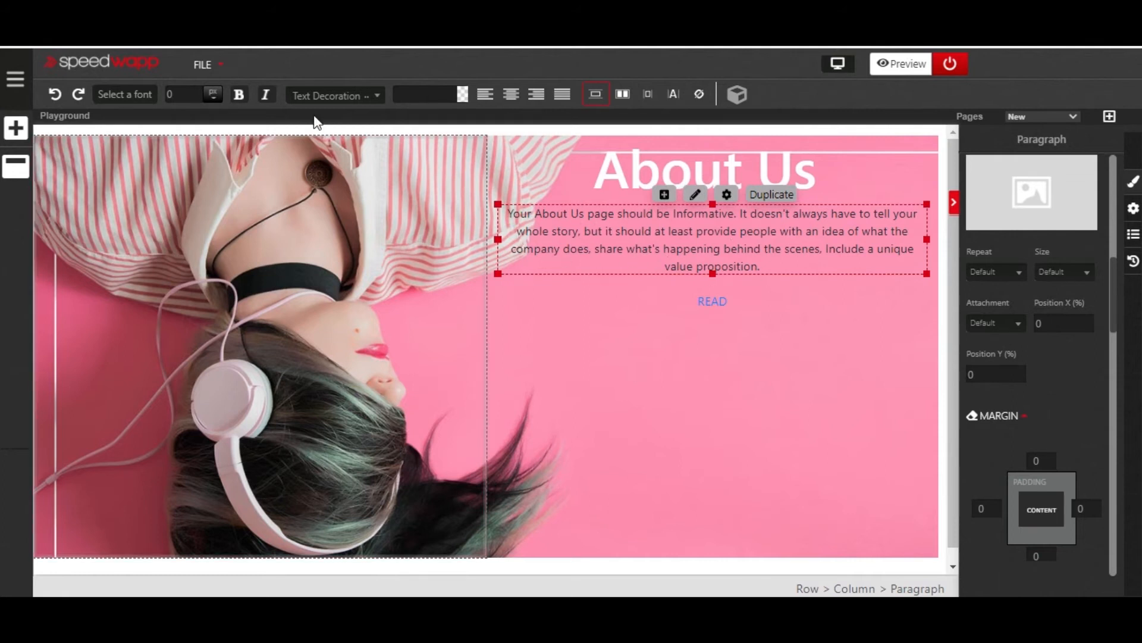
click(194, 91)
click(194, 90)
click(194, 90)
click(193, 91)
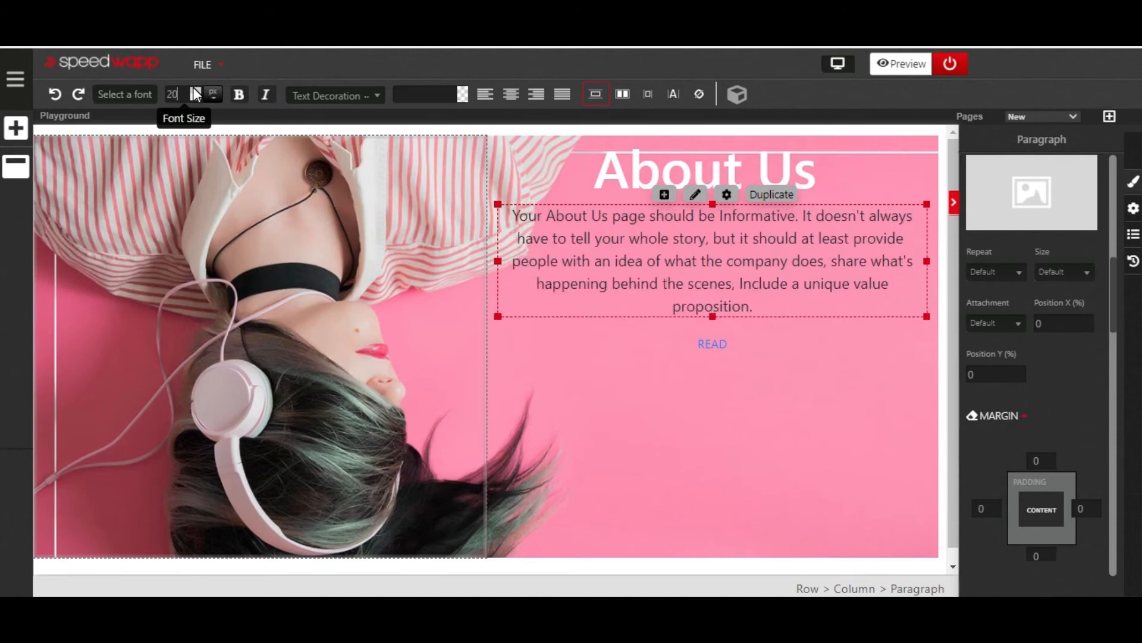
- Recolor the text of the READ button to near-white
click(700, 338)
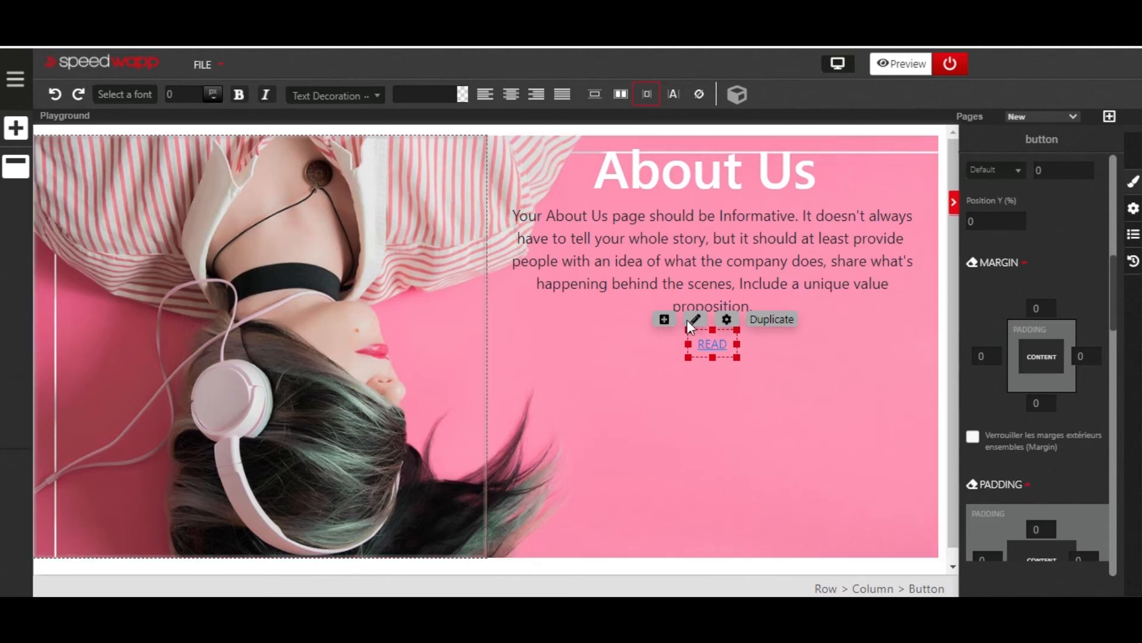
click(462, 95)
click(327, 107)
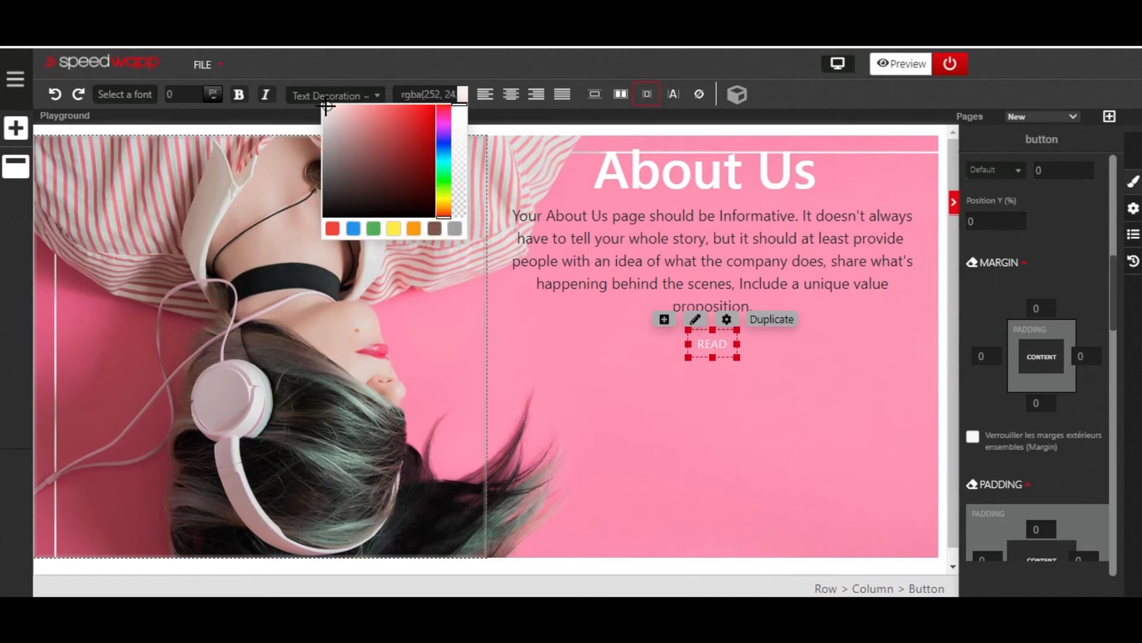
click(323, 107)
click(380, 55)
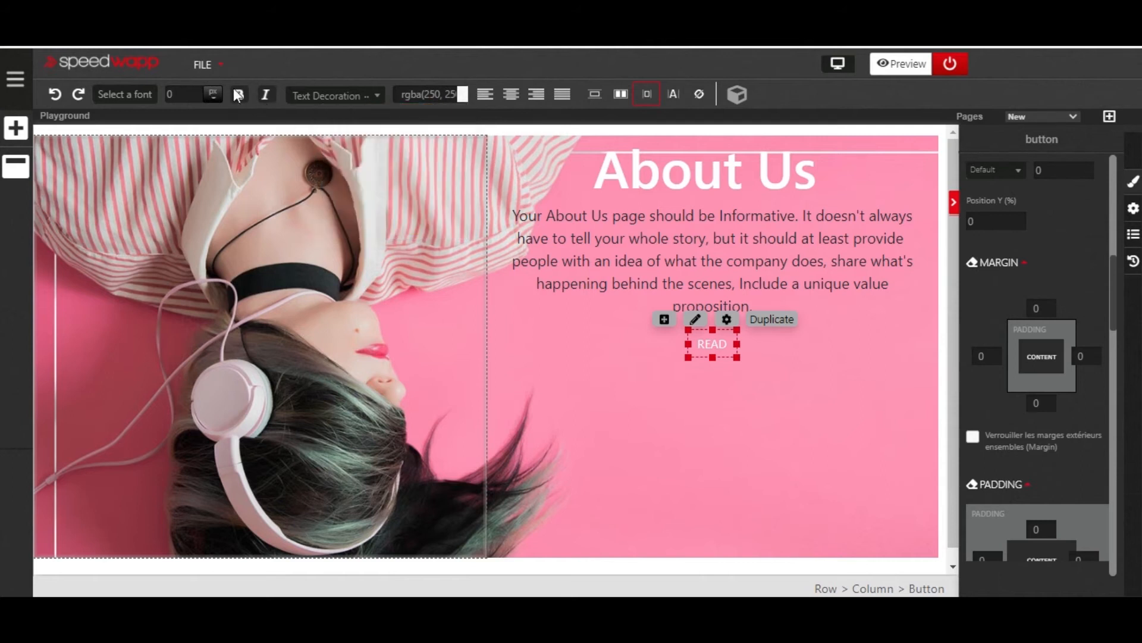
- Enlarge the READ button's text to 20 px and make it bold
click(195, 91)
click(194, 91)
click(195, 91)
click(194, 91)
click(194, 92)
click(195, 91)
click(195, 91)
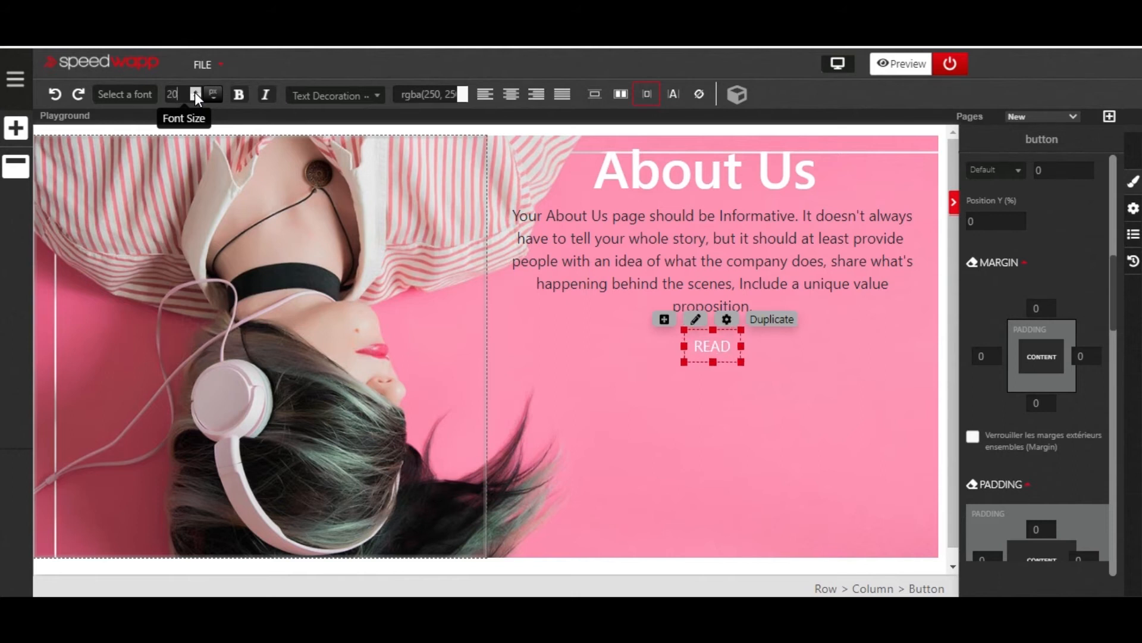
click(240, 95)
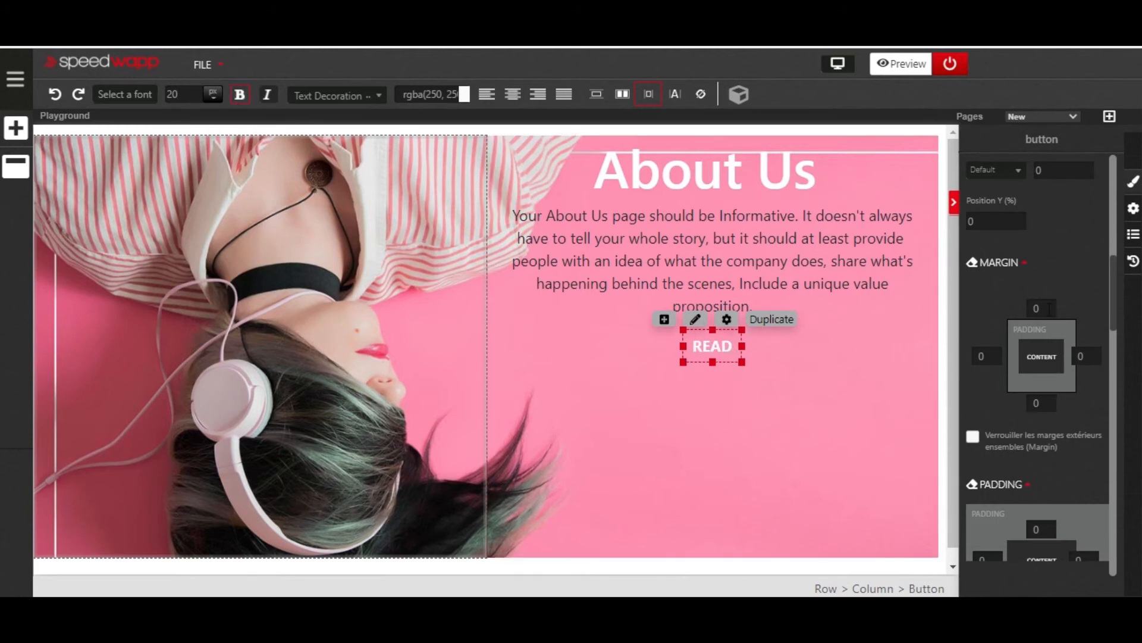
- Give the READ button a deep pink background color, rgba(247, 0, 95, 1)
scroll(1058, 319, up, 5)
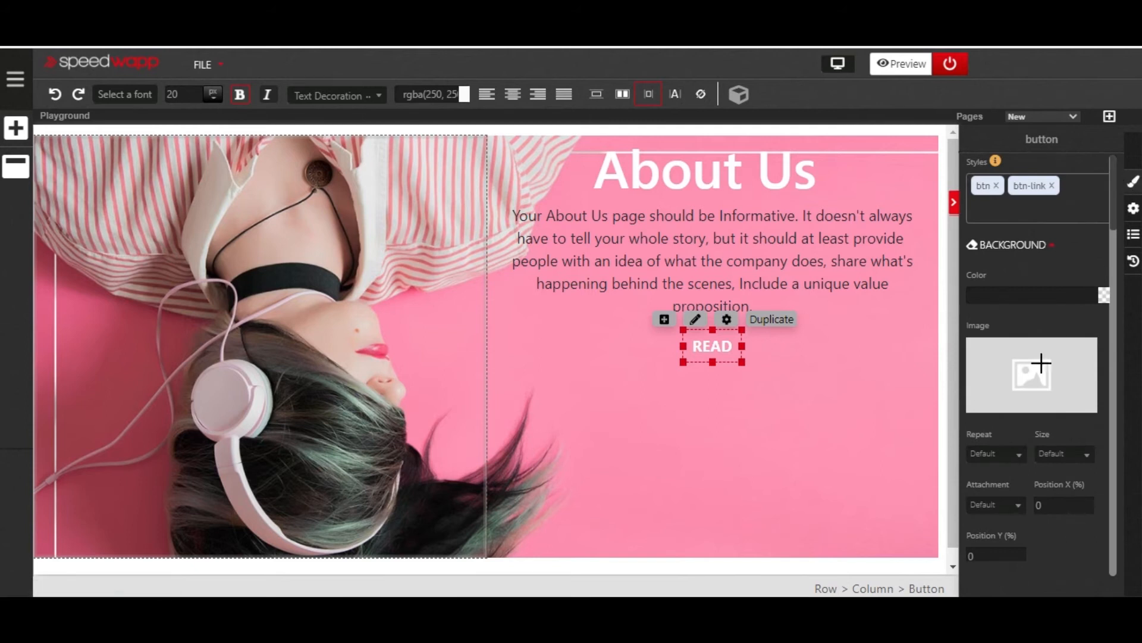
scroll(1041, 381, down, 5)
scroll(1042, 391, down, 2)
scroll(1106, 321, up, 6)
click(1104, 295)
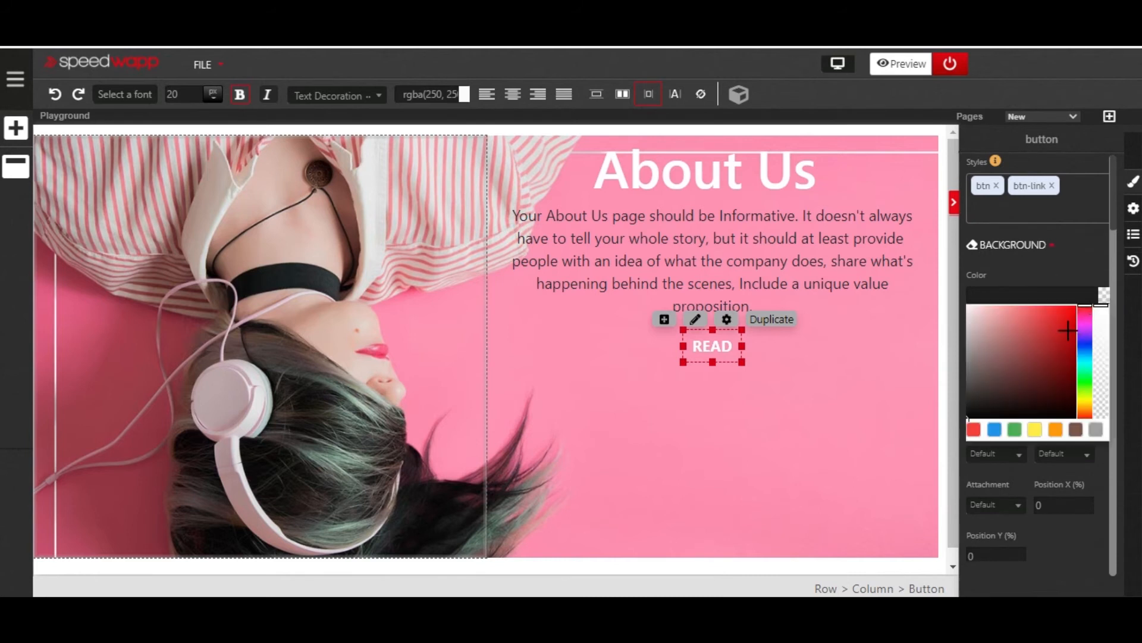
mouse_move(1050, 349)
mouse_down()
mouse_move(1041, 358)
mouse_move(1064, 323)
mouse_move(1058, 308)
mouse_move(1033, 316)
mouse_move(1085, 312)
mouse_up()
drag(1009, 349, 1077, 309)
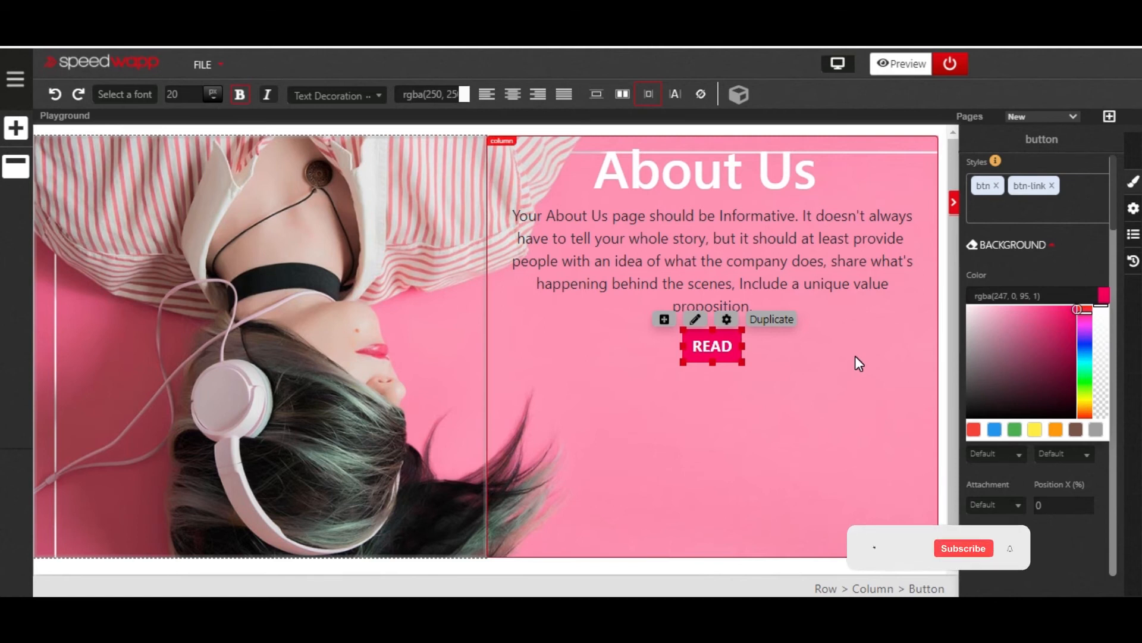
click(855, 357)
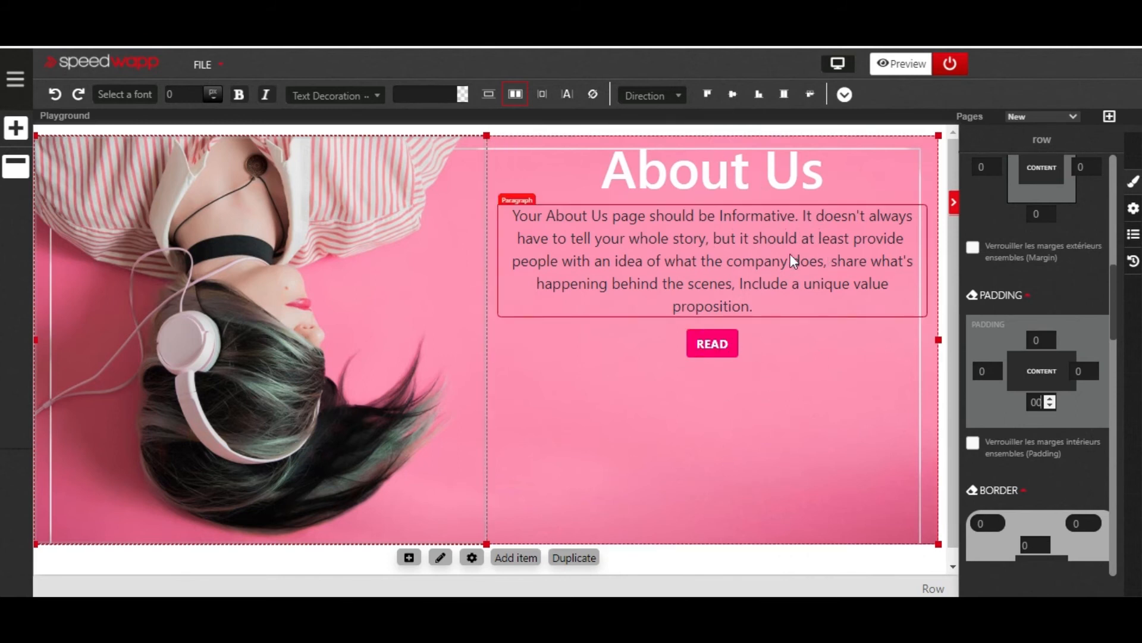
- Set the top margin of both the paragraph and the READ button to 50
click(766, 227)
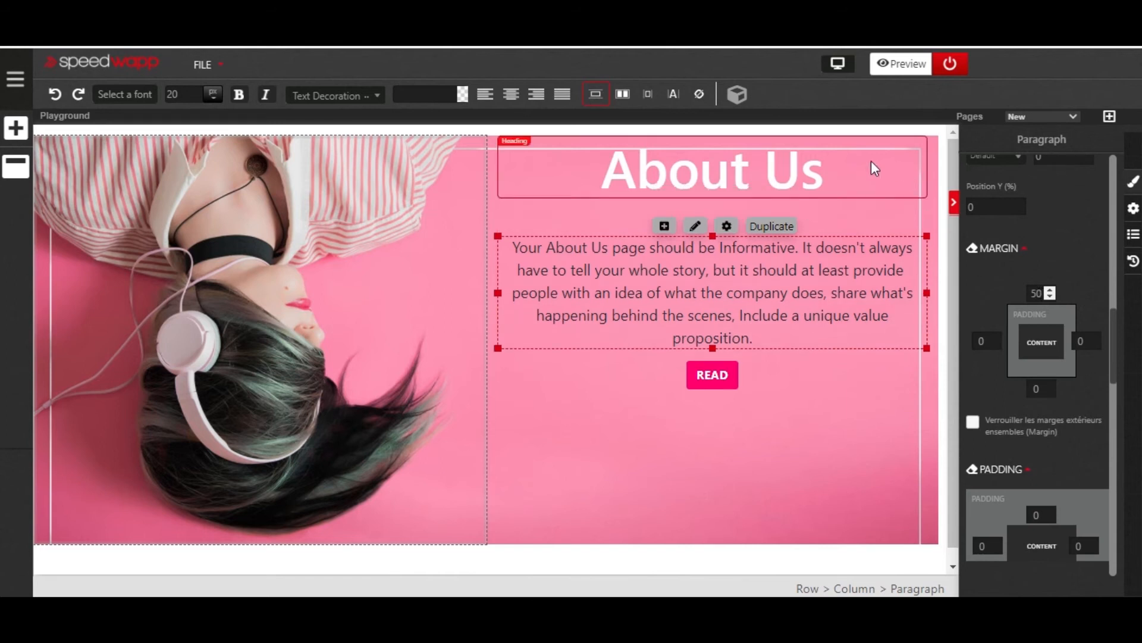
click(735, 376)
scroll(1036, 298, up, 3)
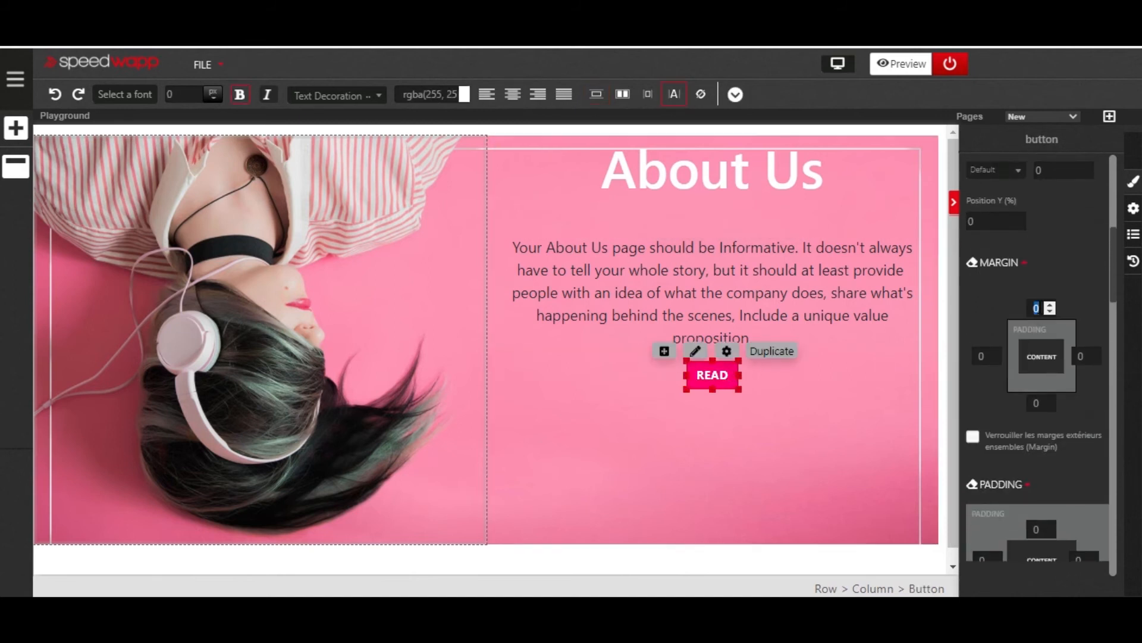
text(50)
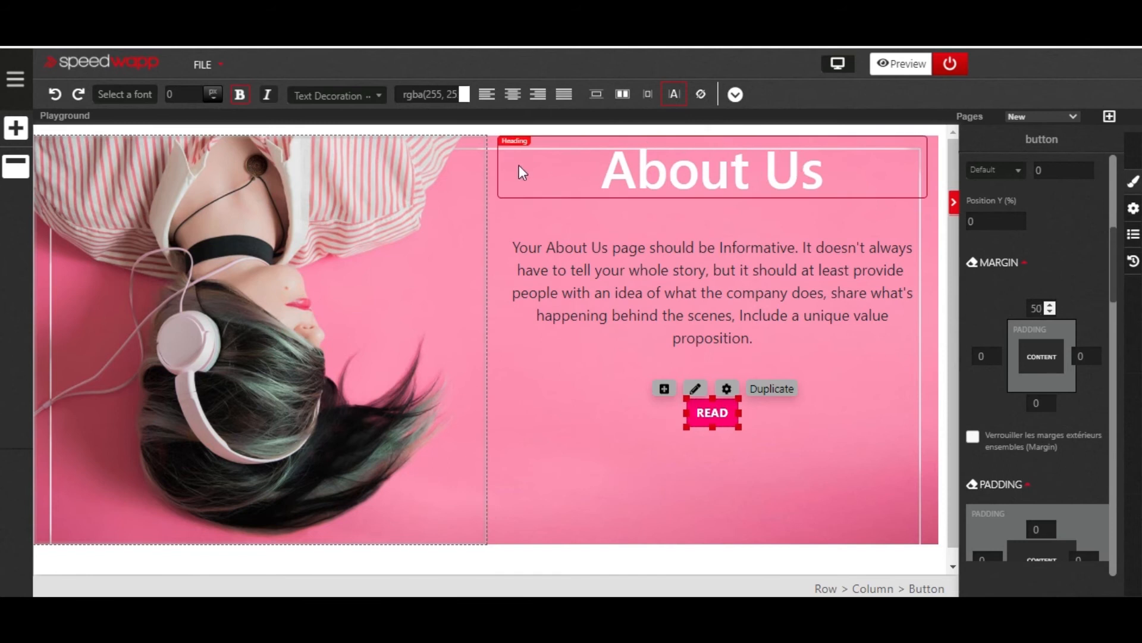
- Set the top padding of the row to 50, preview the page and return to editing
click(826, 589)
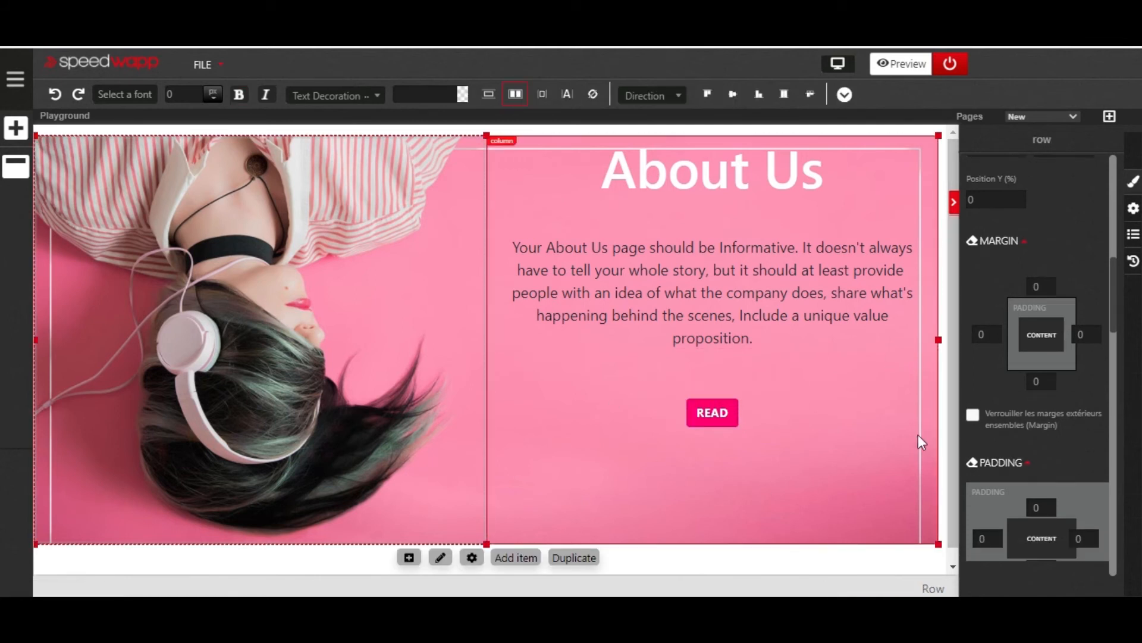
scroll(1061, 338, down, 4)
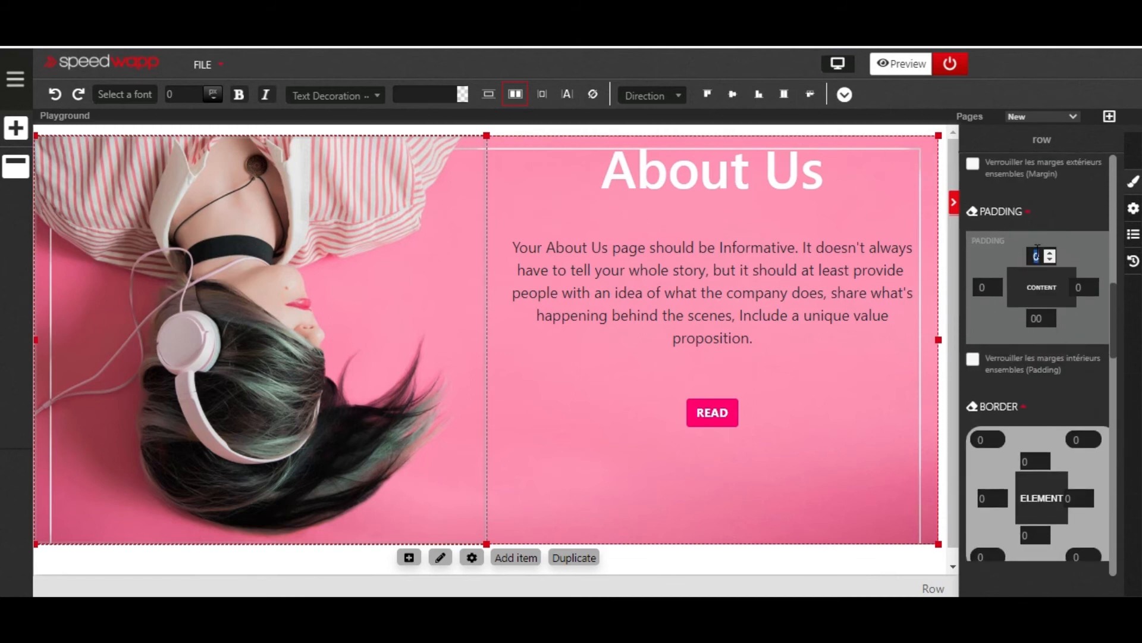
text(0)
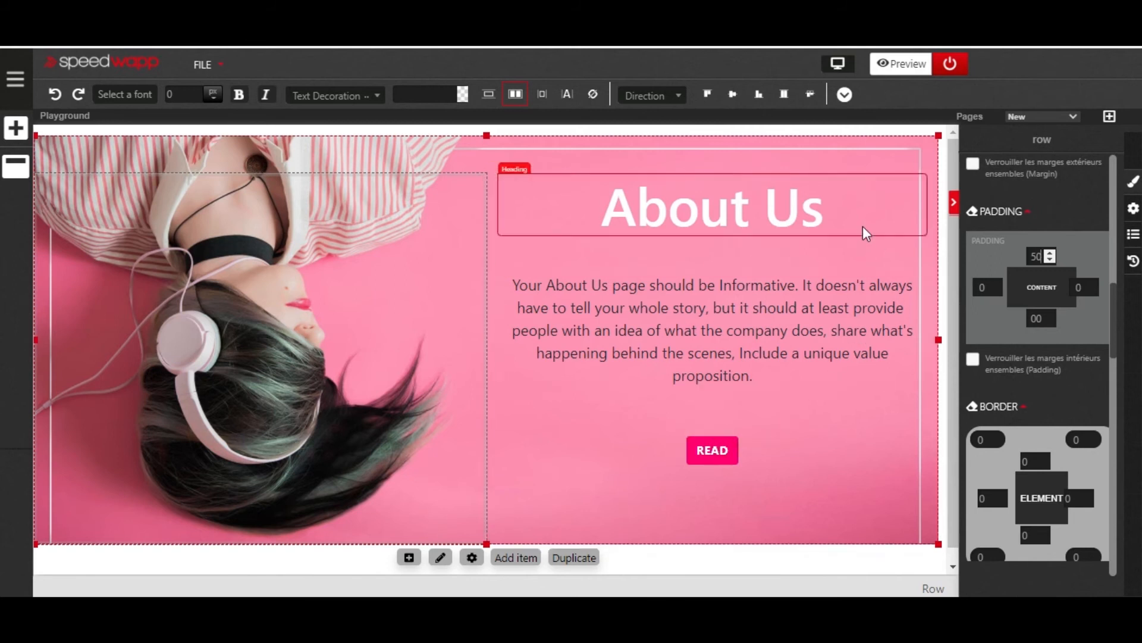
click(889, 64)
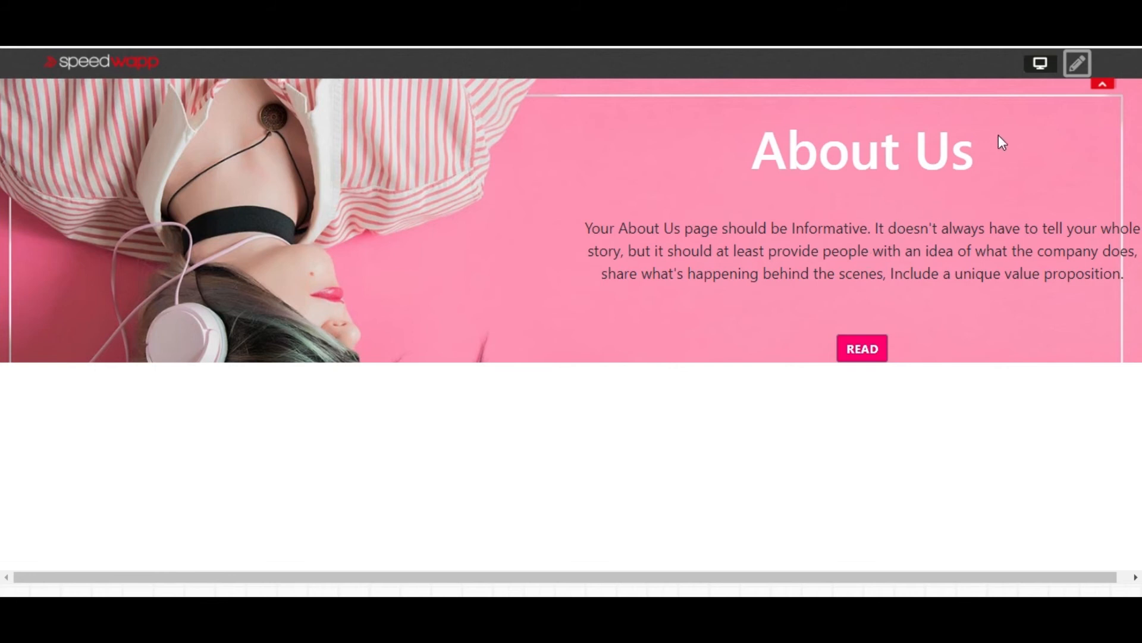
click(1076, 66)
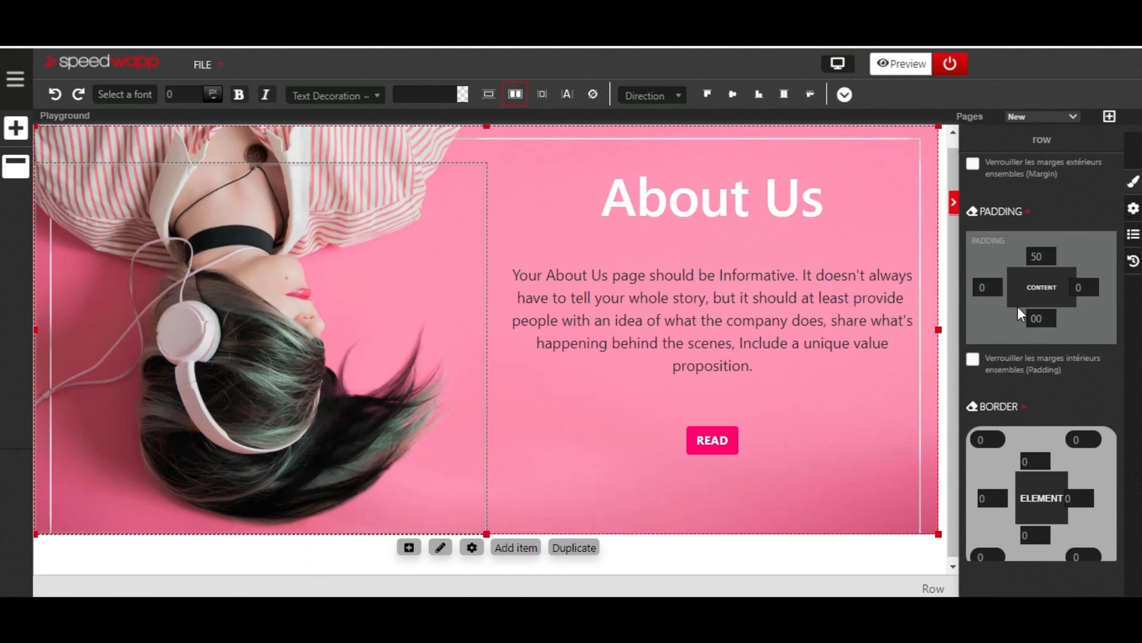
- Set the row's right and bottom padding to 50 each, previewing the page between the two changes
click(1079, 287)
text(50)
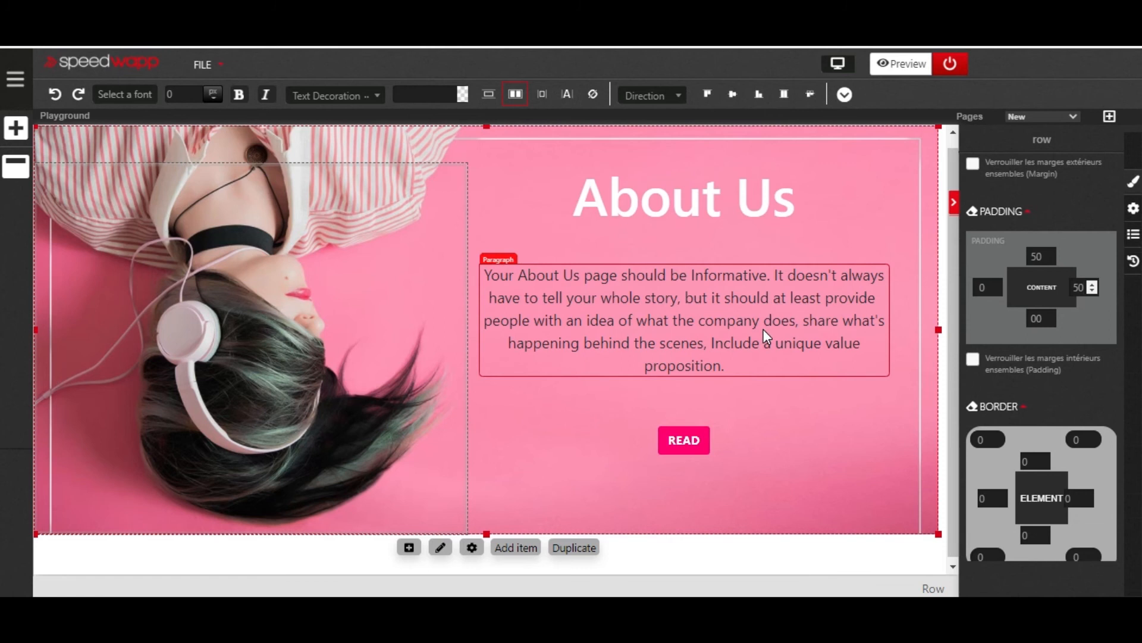
click(921, 67)
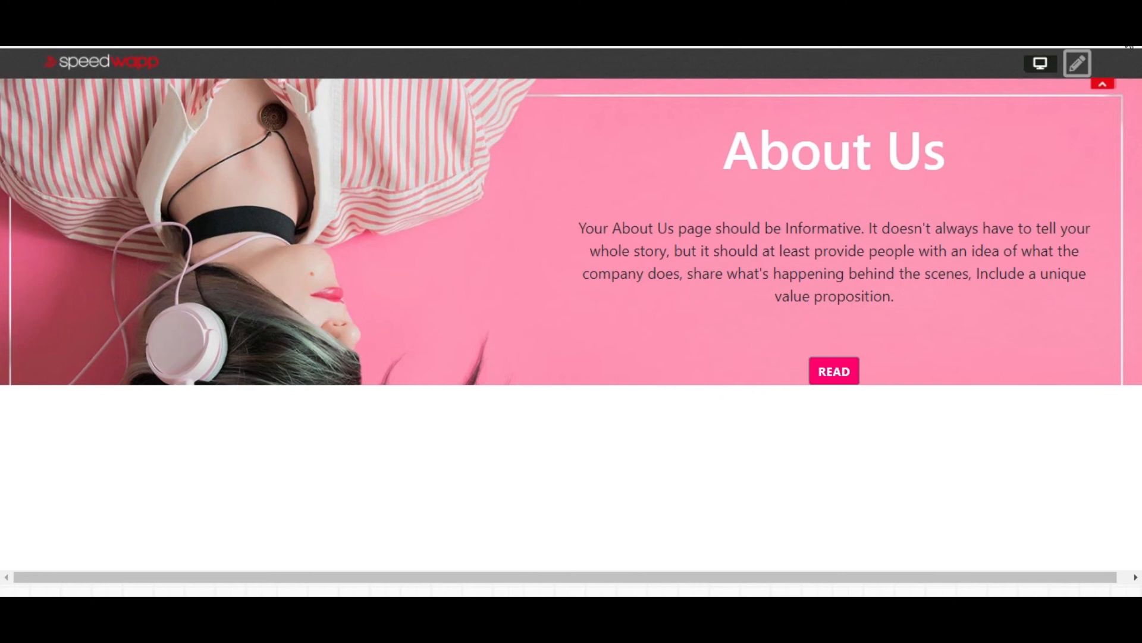
click(1077, 63)
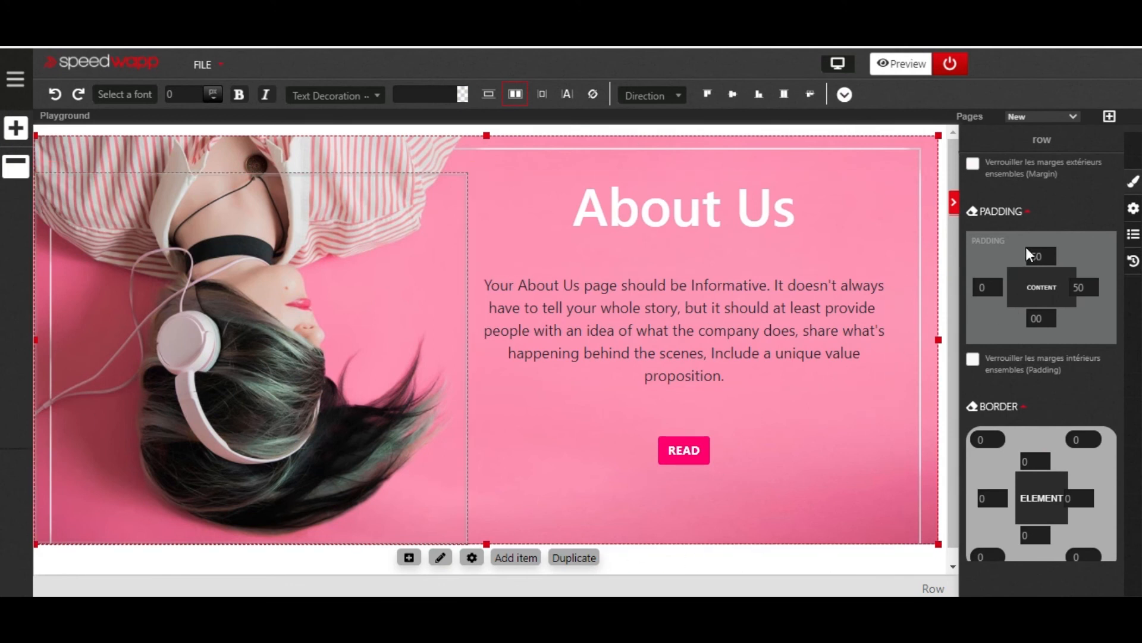
double_click(1038, 319)
text(50)
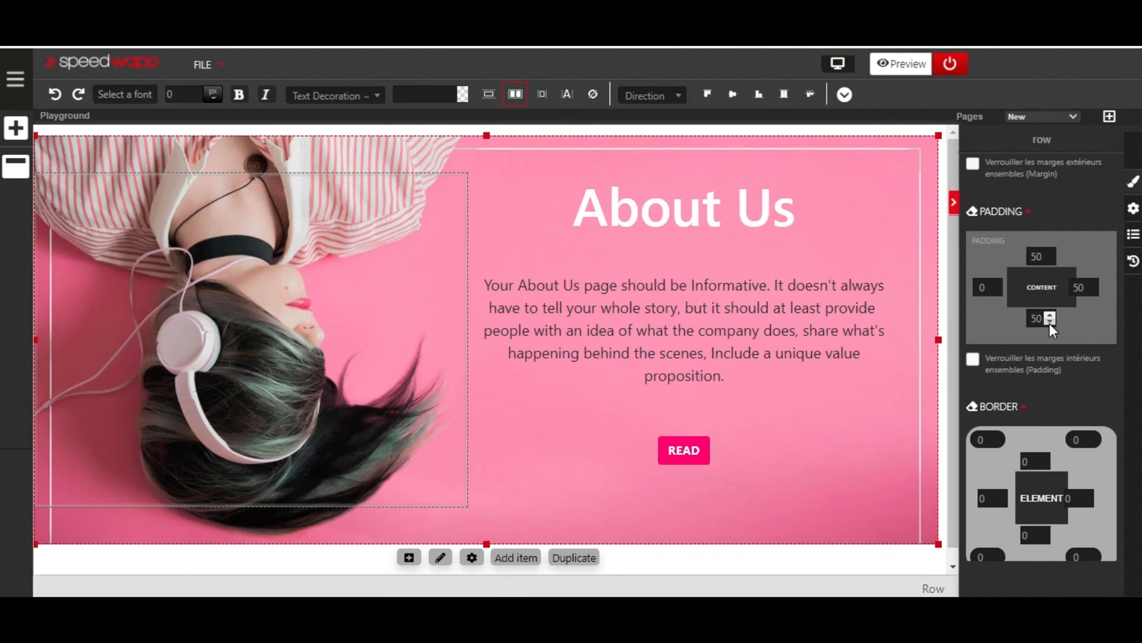
- Preview the page at laptop, tablet and desktop sizes, and return to the editor
click(901, 65)
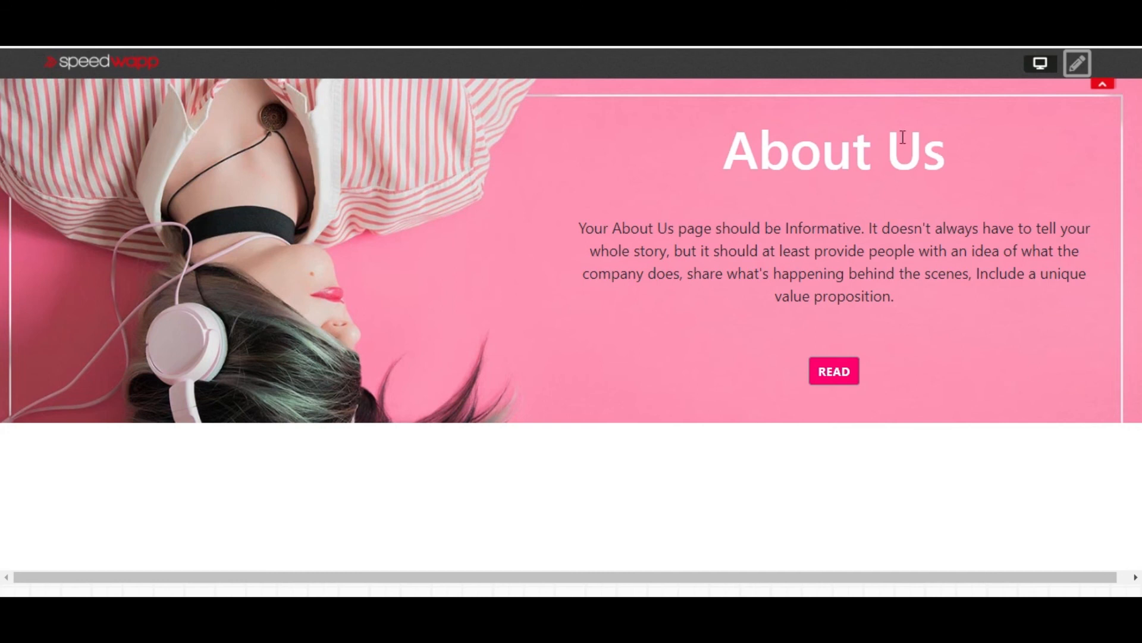
click(1042, 63)
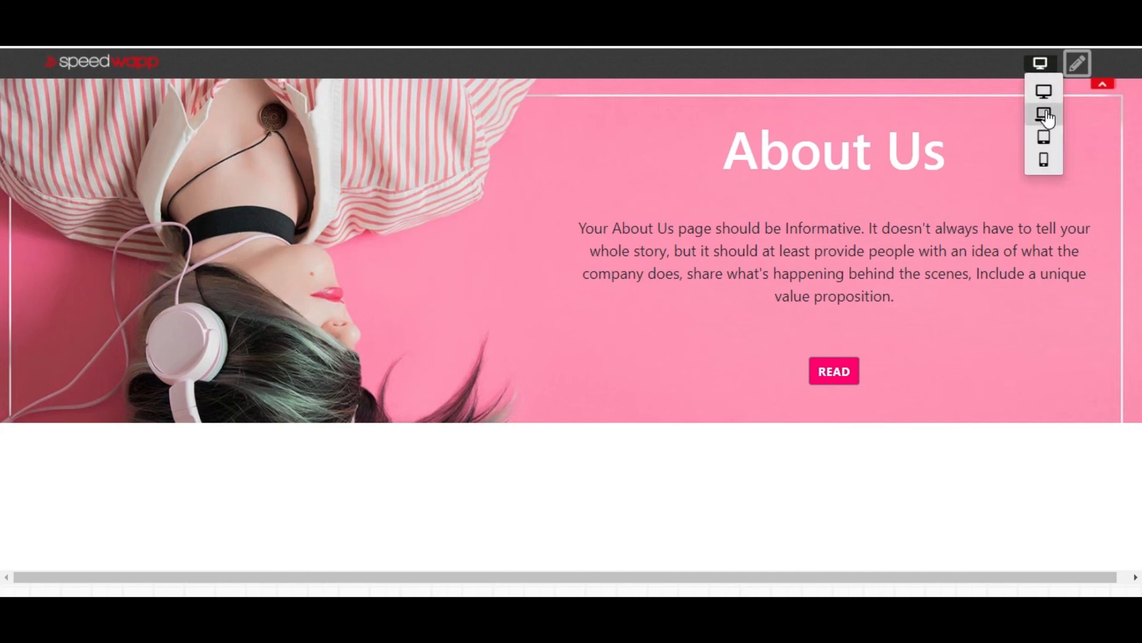
click(1044, 114)
click(1043, 64)
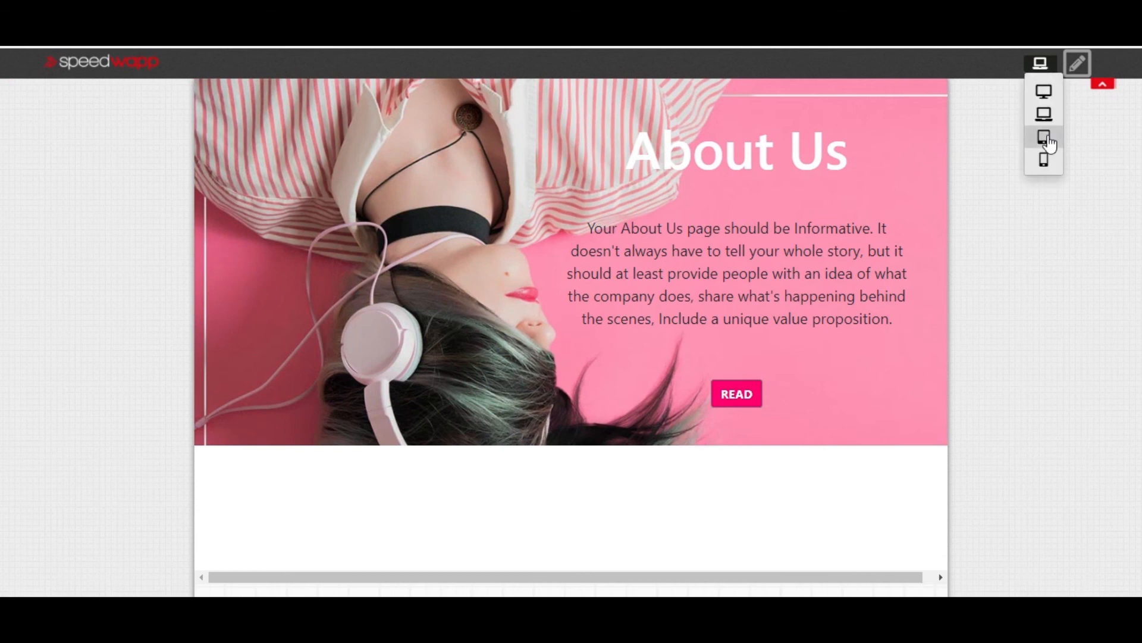
click(1044, 146)
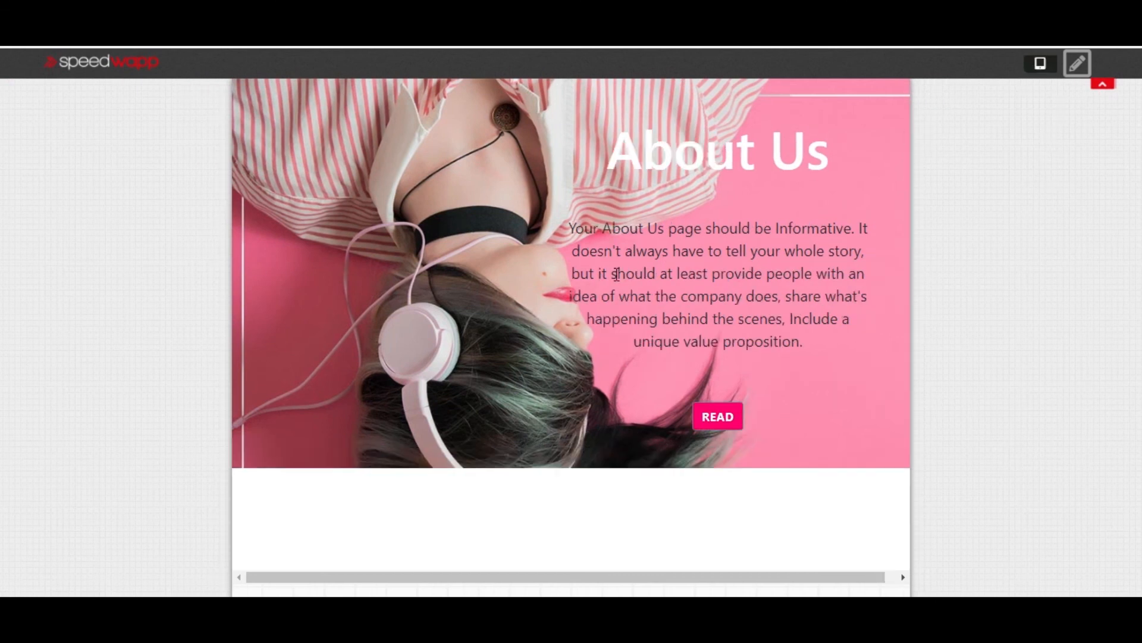
click(1042, 64)
click(1043, 89)
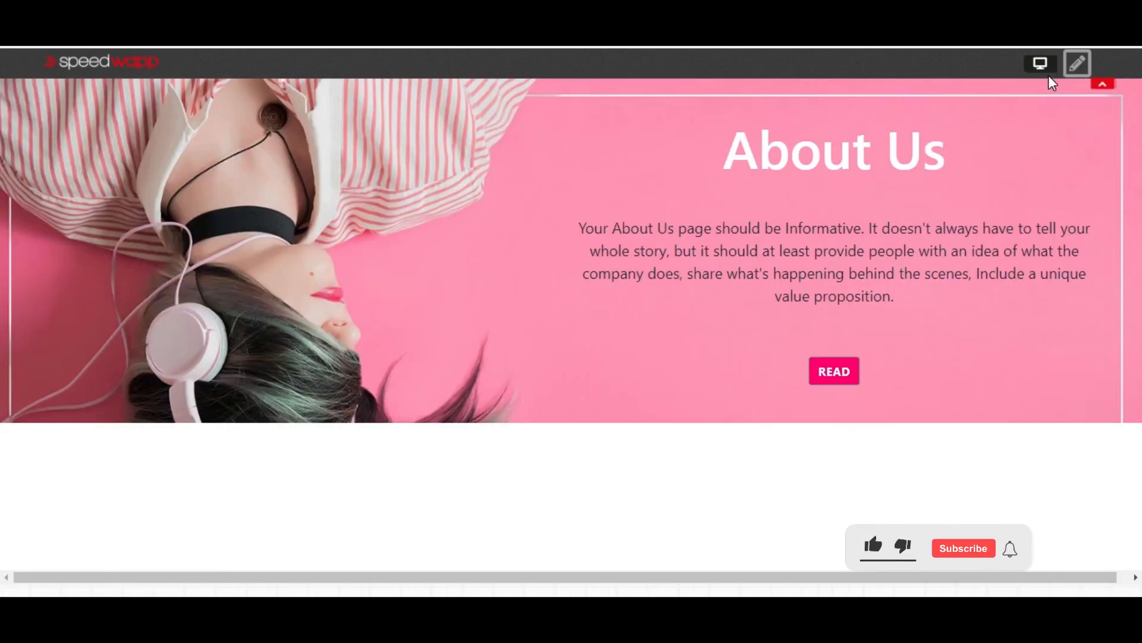
click(1071, 69)
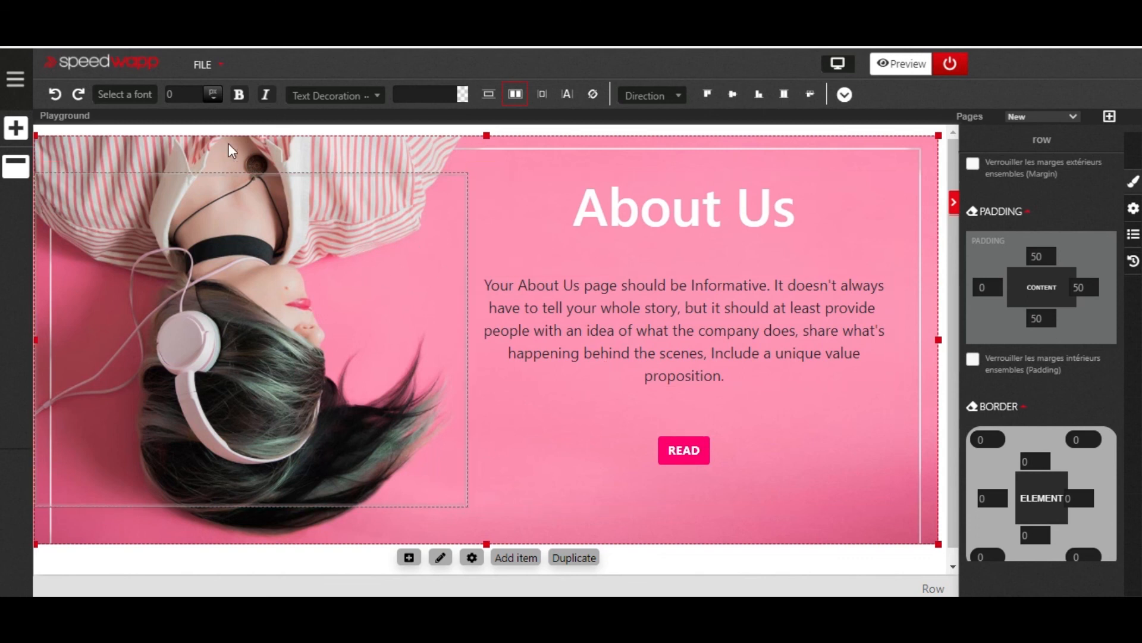
- Export the page as a web application and open new.html from the downloaded zip archive
click(222, 71)
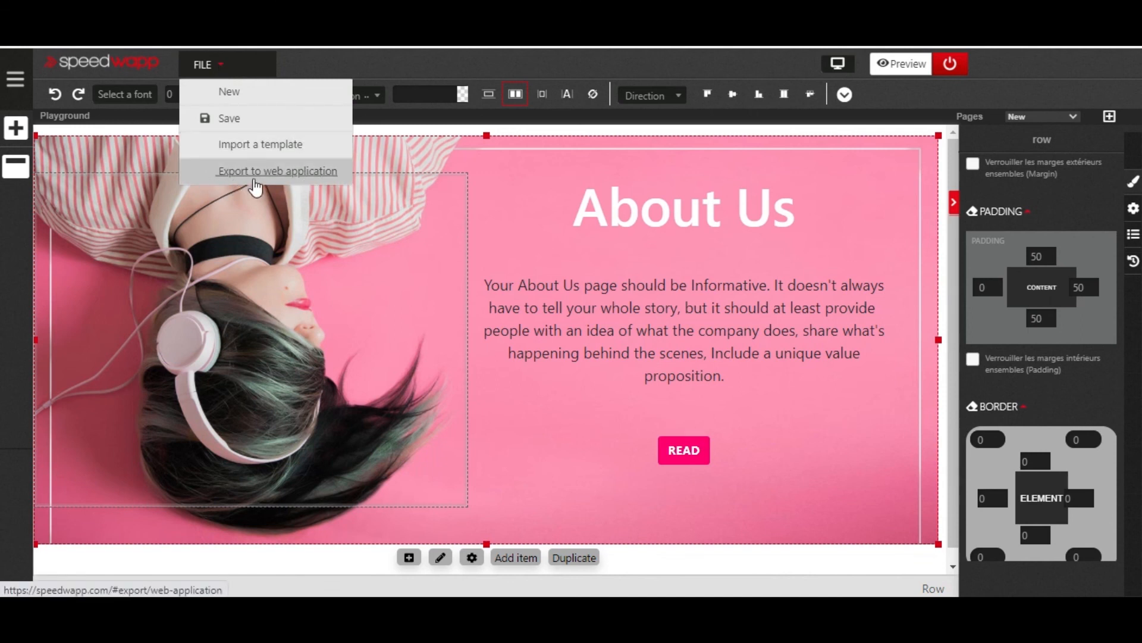
click(277, 174)
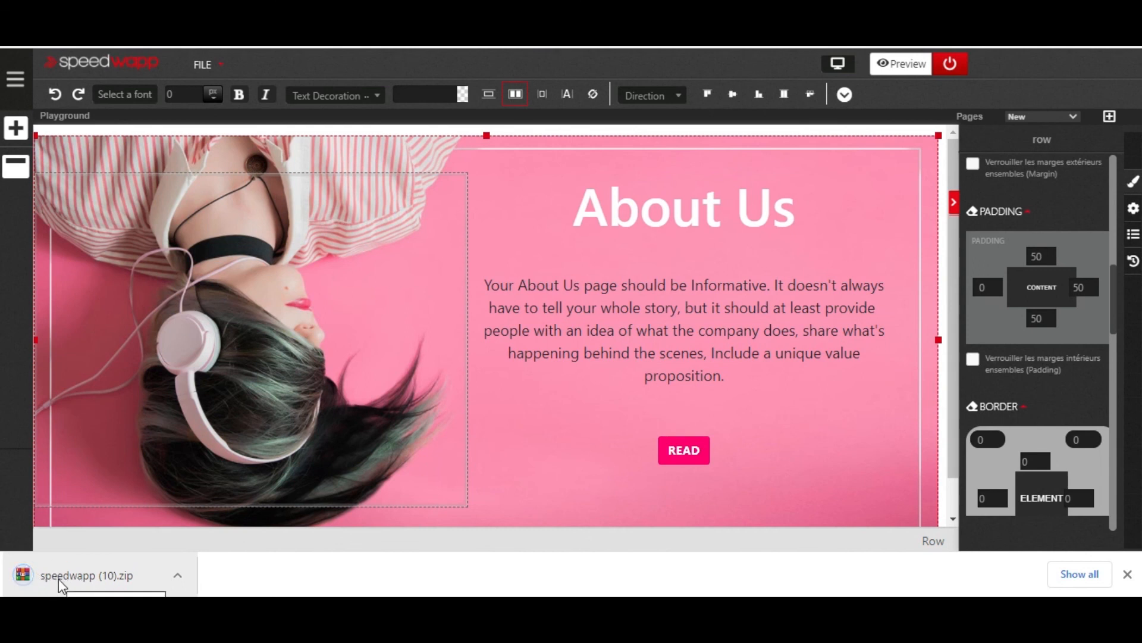
click(58, 578)
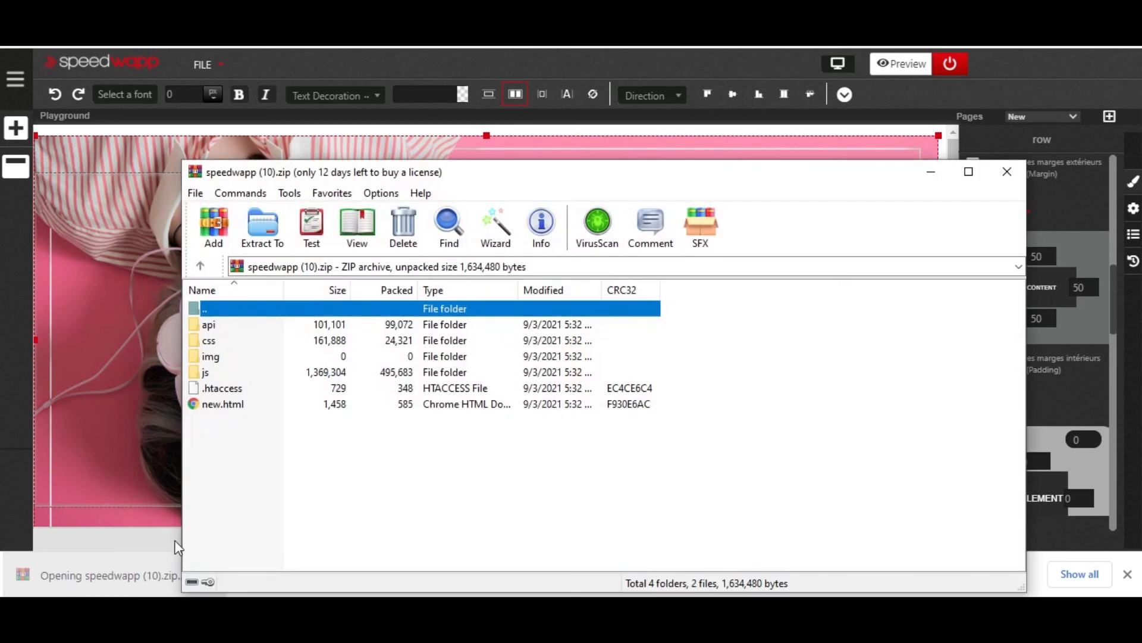
click(222, 407)
double_click(220, 405)
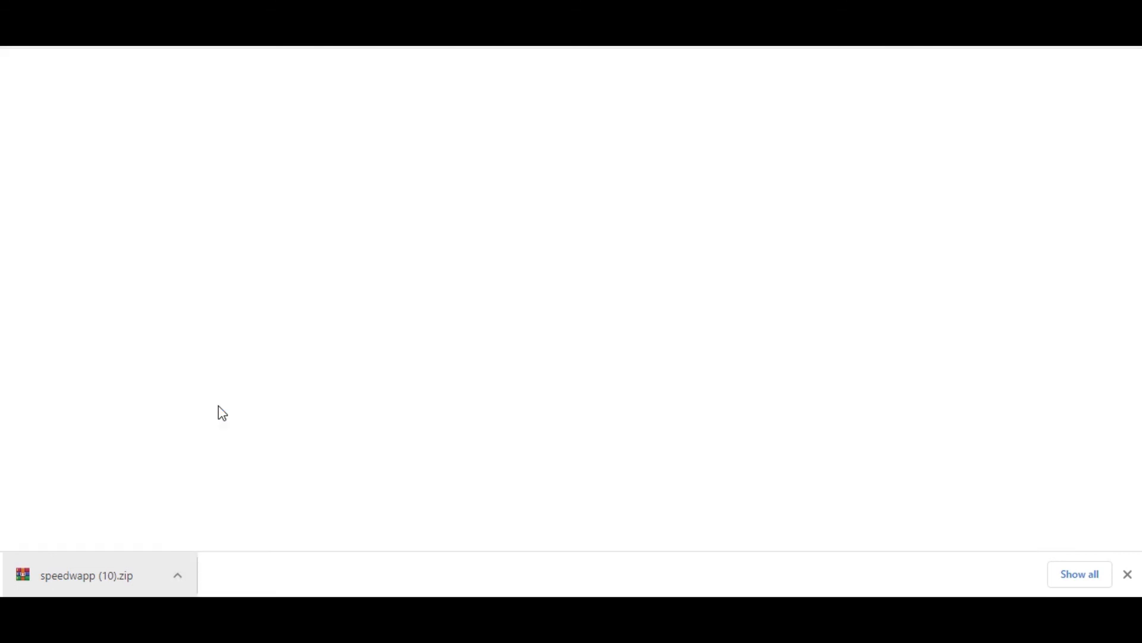